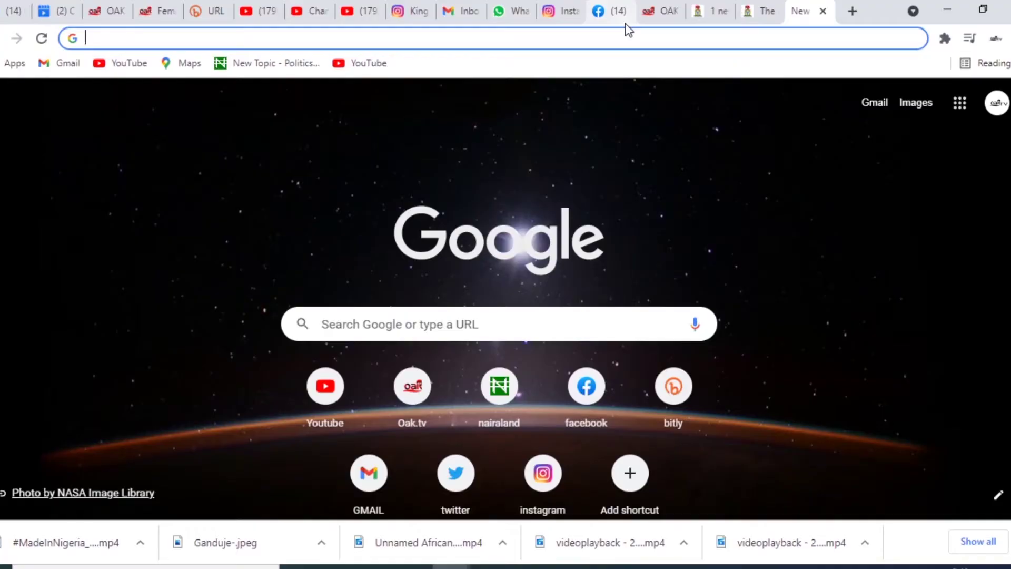
- Search Google for 'how to apply online for my nigeria passport' using the autocomplete suggestion
text(howt)
key(BackSpace)
text(to)
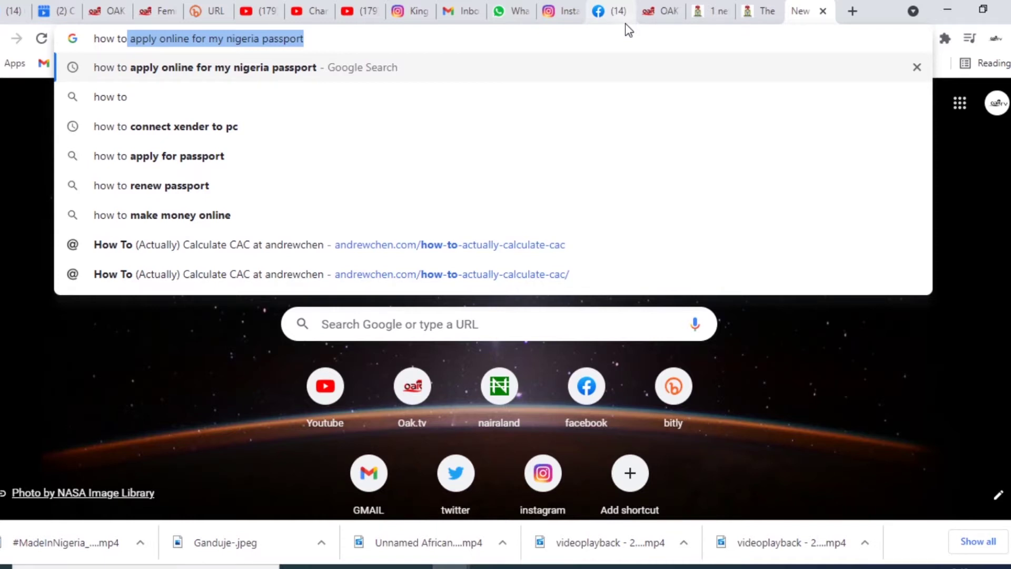
key(Return)
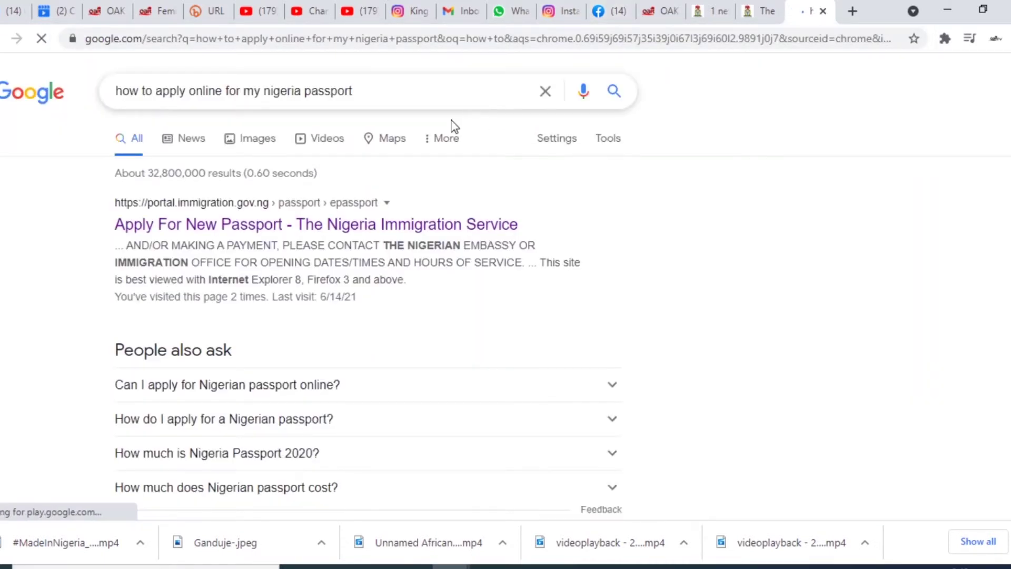
- Open the Nigeria Immigration Service new passport page from the search results
click(243, 224)
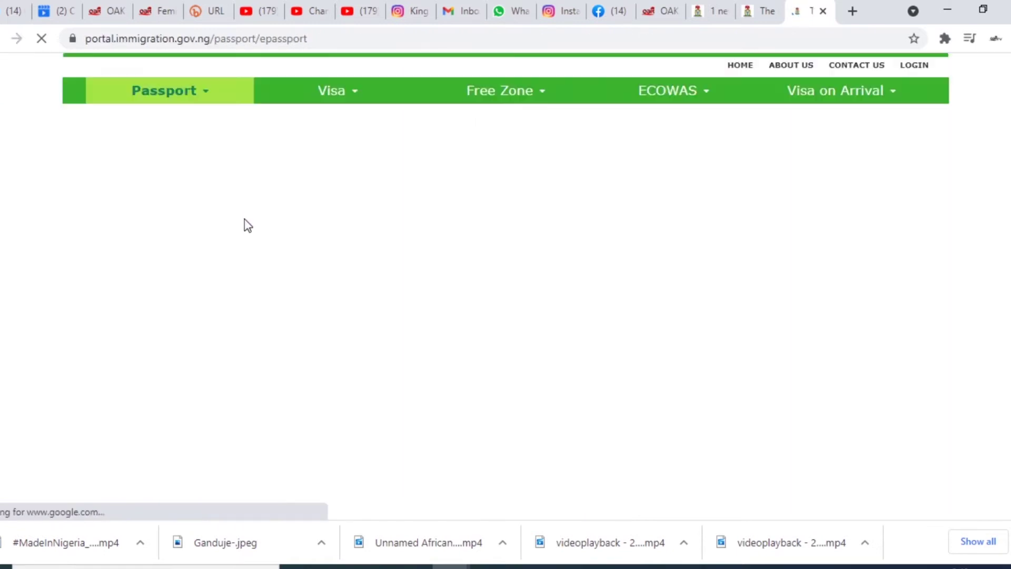
scroll(461, 290, down, 2)
scroll(461, 290, up, 1)
scroll(462, 292, up, 1)
scroll(462, 293, down, 2)
scroll(459, 295, up, 2)
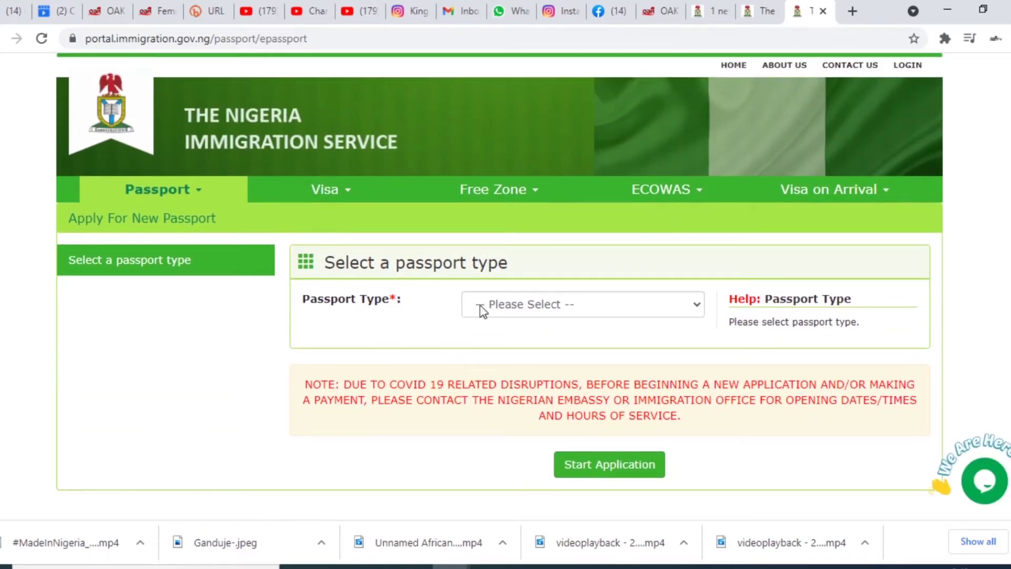
- Choose Standard ePassport with Nigeria as processing country and start the application
click(510, 305)
click(514, 338)
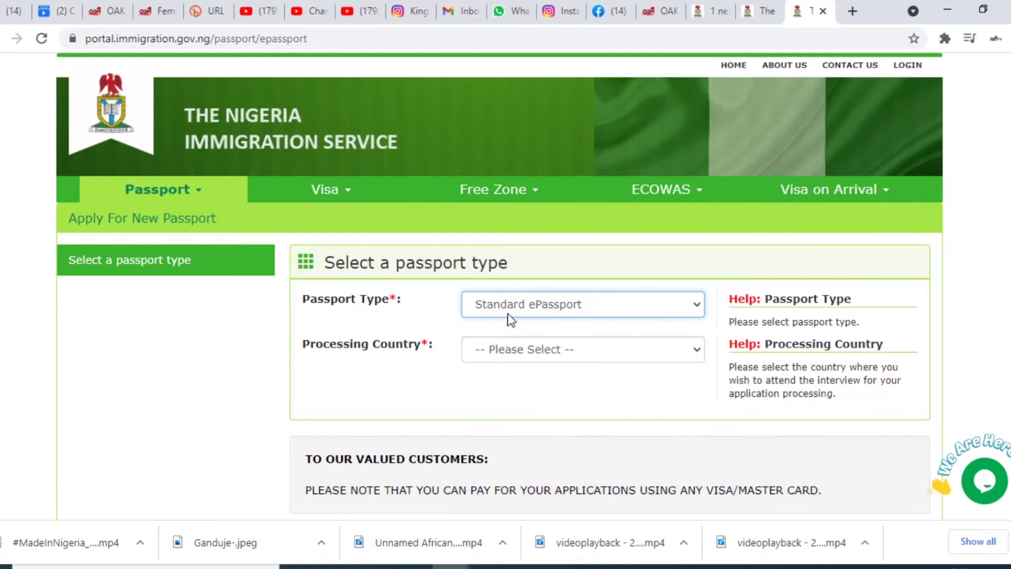
click(532, 354)
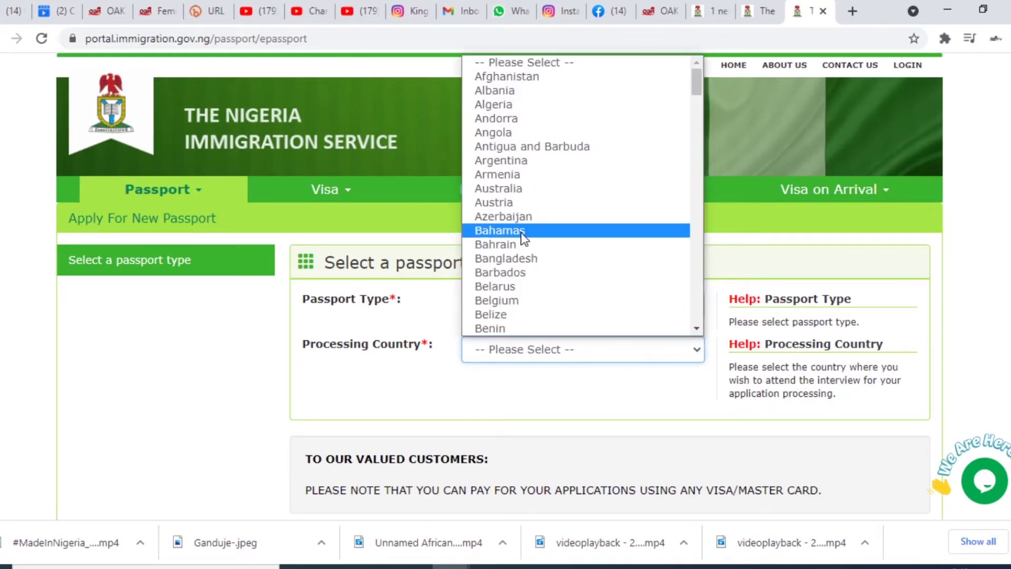
scroll(523, 238, down, 20)
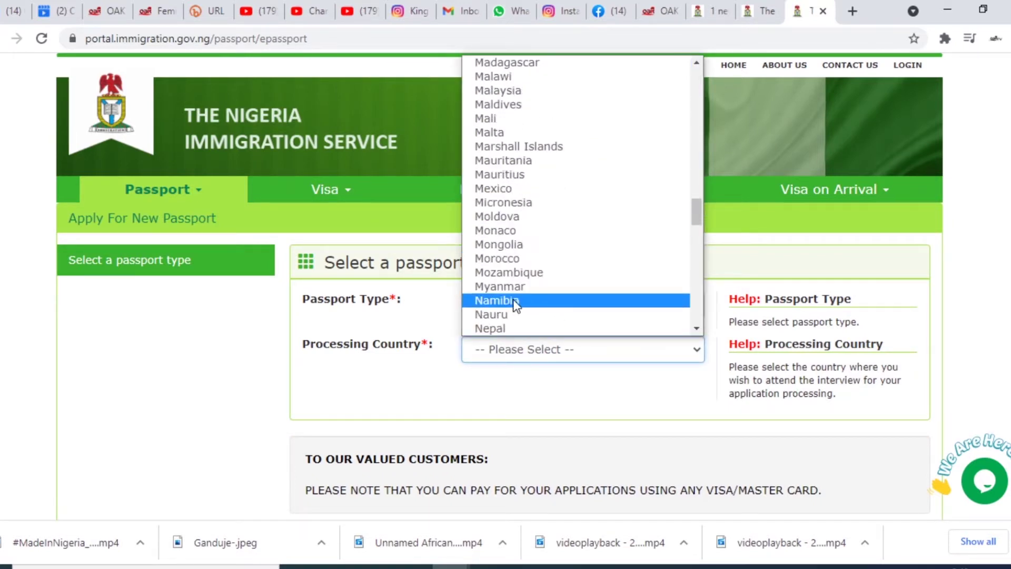
scroll(506, 274, down, 3)
click(501, 243)
scroll(578, 386, down, 1)
scroll(578, 385, down, 3)
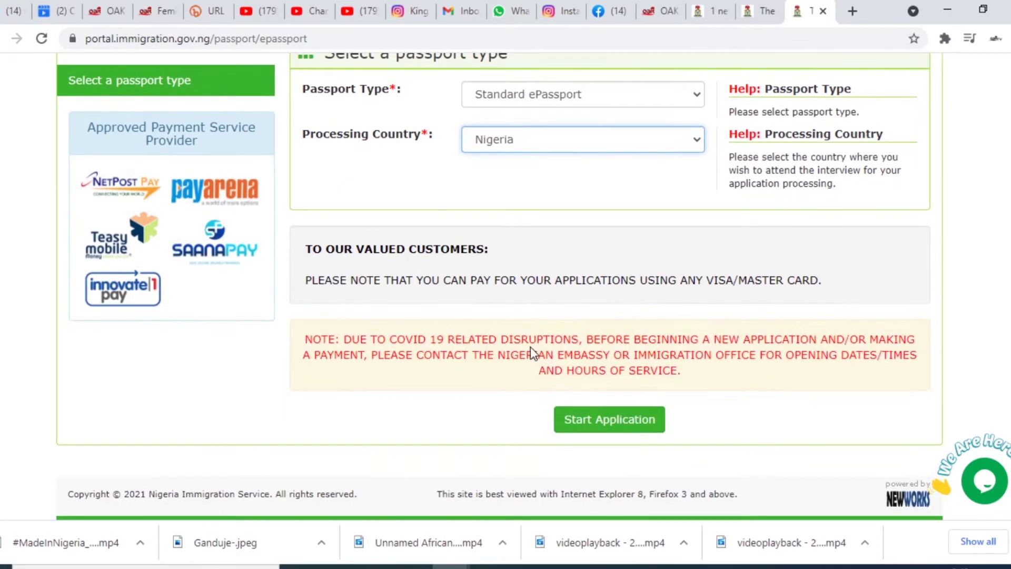
click(615, 418)
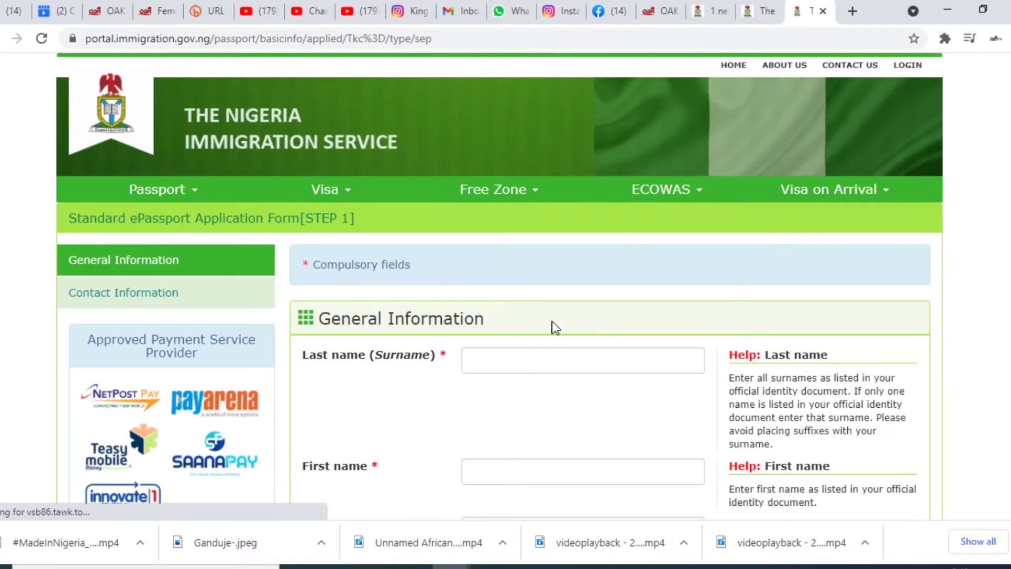
- Autofill the applicant's names, add middle name 'K', and set gender to Male
scroll(528, 326, down, 4)
click(516, 238)
click(496, 275)
key(Tab)
text(K)
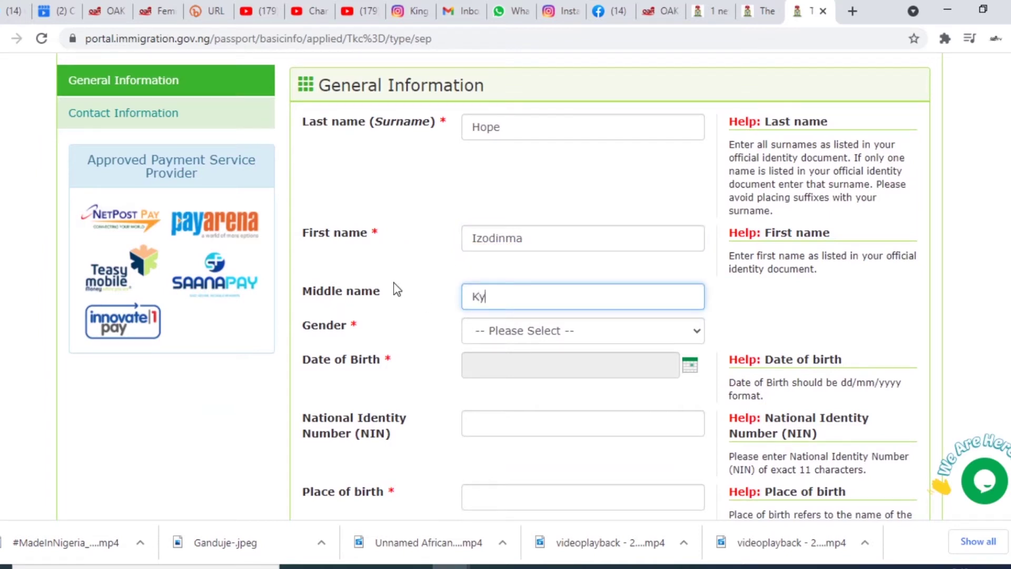
click(543, 339)
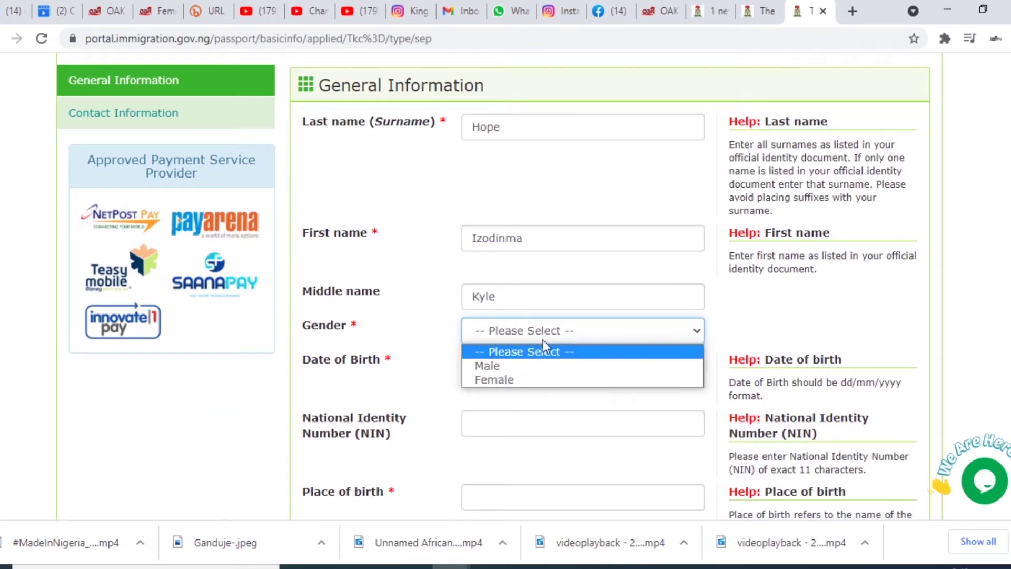
click(530, 366)
- Set the date of birth to the 15th, 2004, and place of birth to Nigeria
click(530, 370)
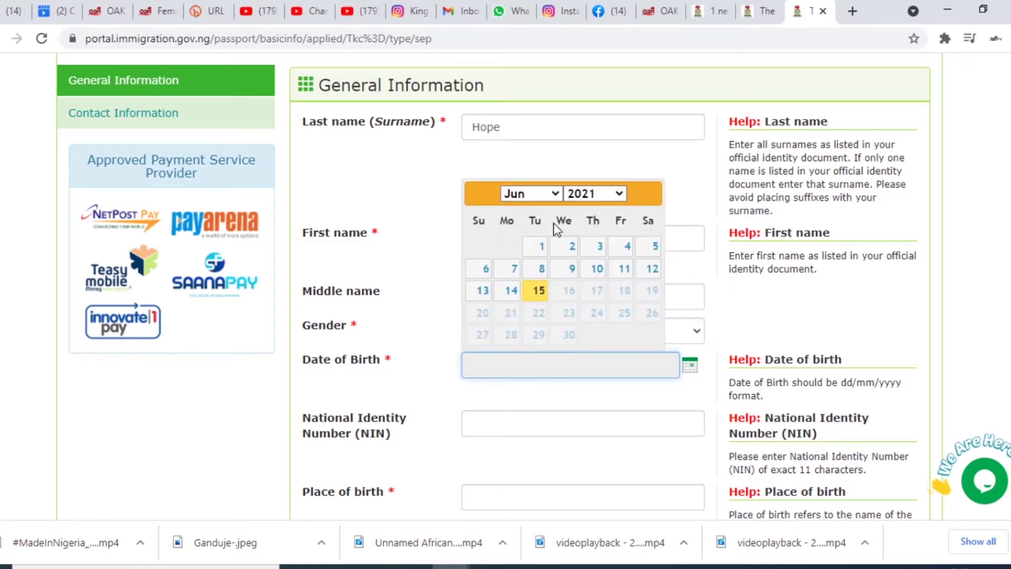
click(554, 193)
click(598, 194)
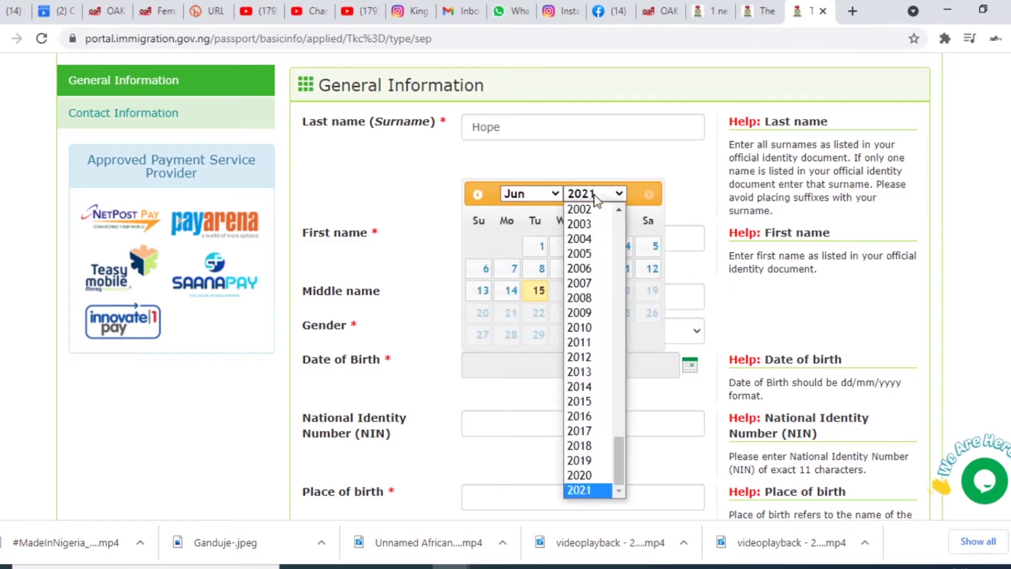
click(579, 242)
click(537, 290)
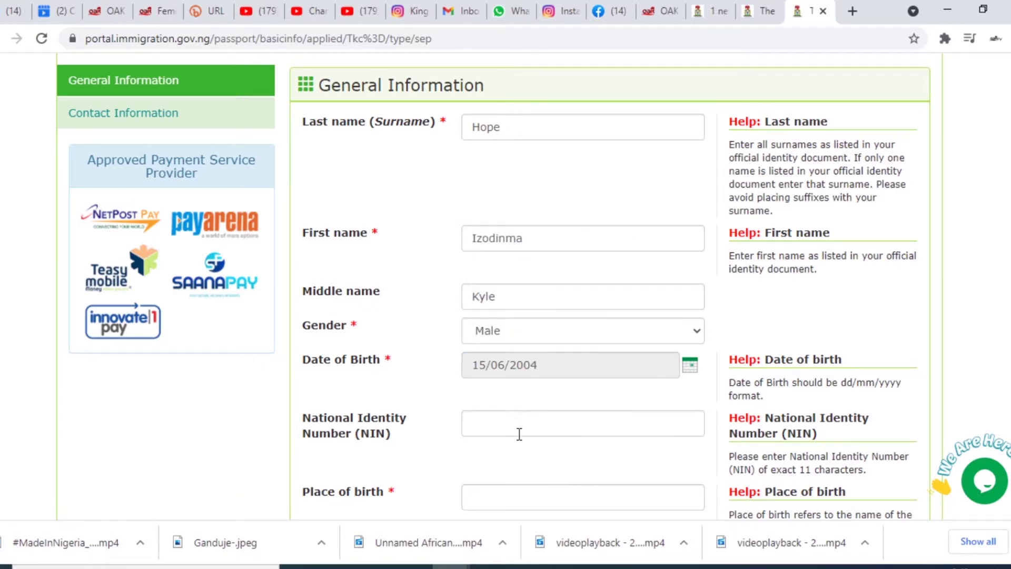
scroll(547, 466, down, 4)
click(542, 266)
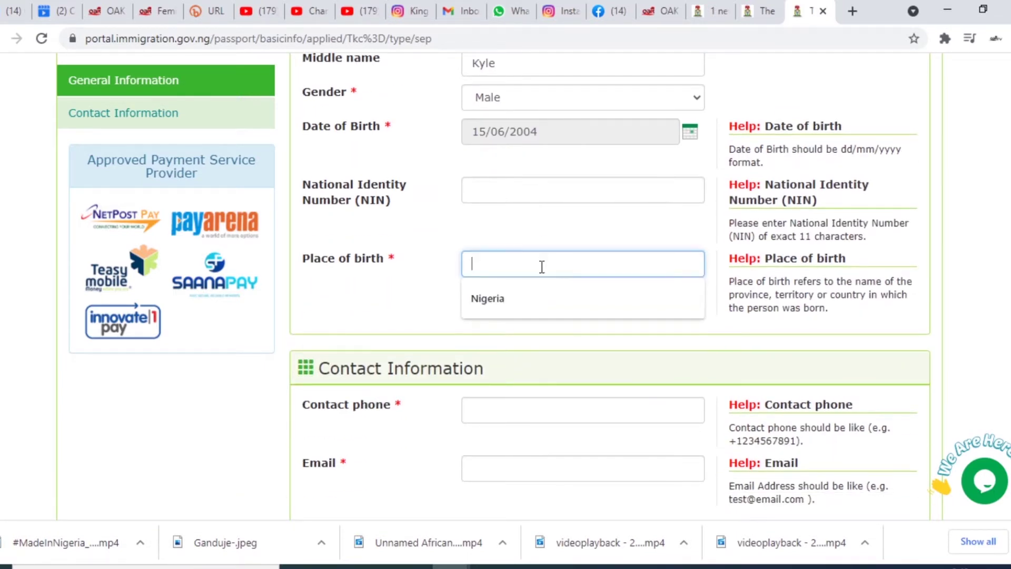
click(537, 299)
- Paste the contact phone, enter the applicant's e-mail address, and submit Step 1
scroll(532, 264, down, 3)
click(574, 249)
text(+234809988)
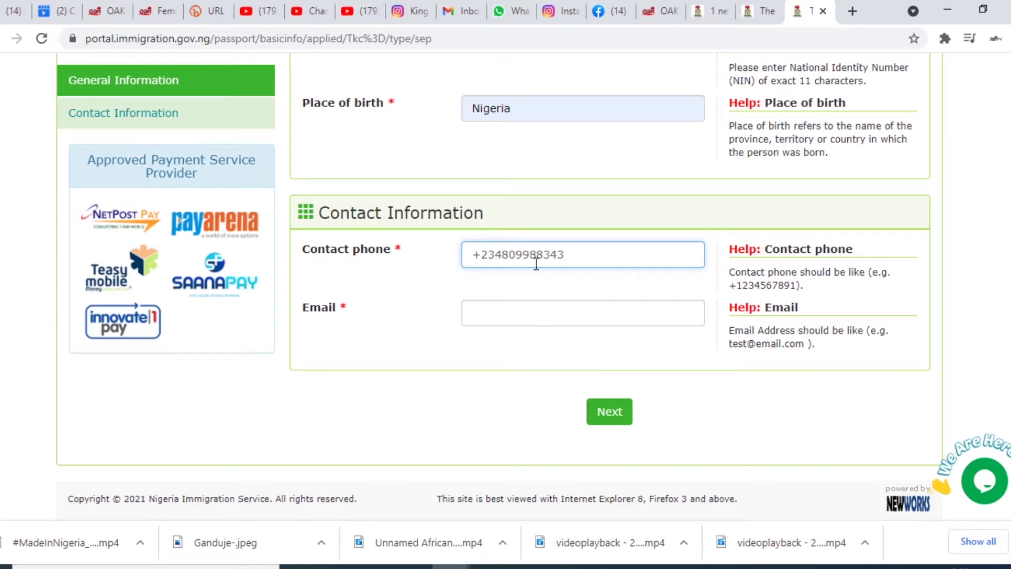
key(Tab)
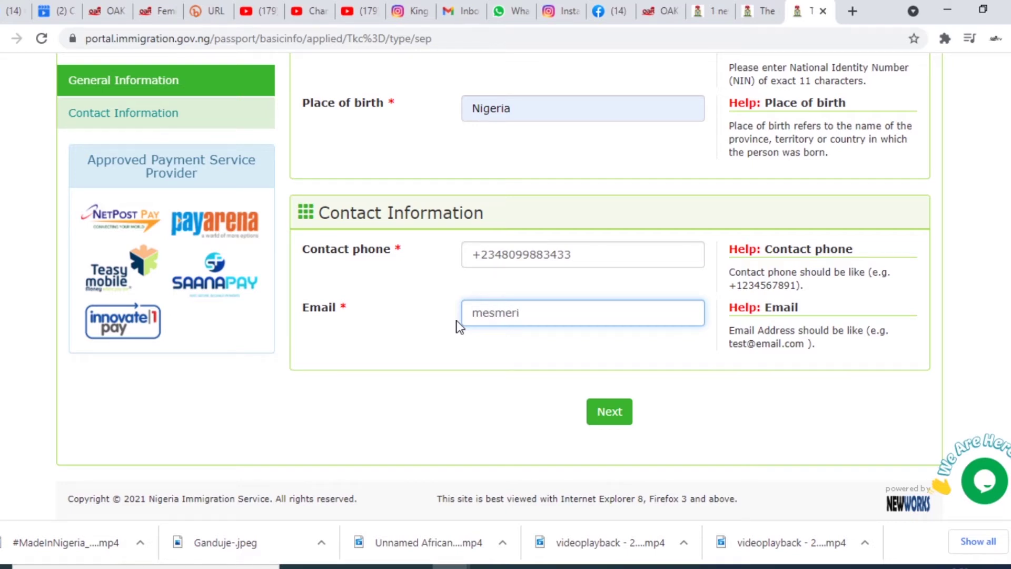
scroll(456, 343, up, 10)
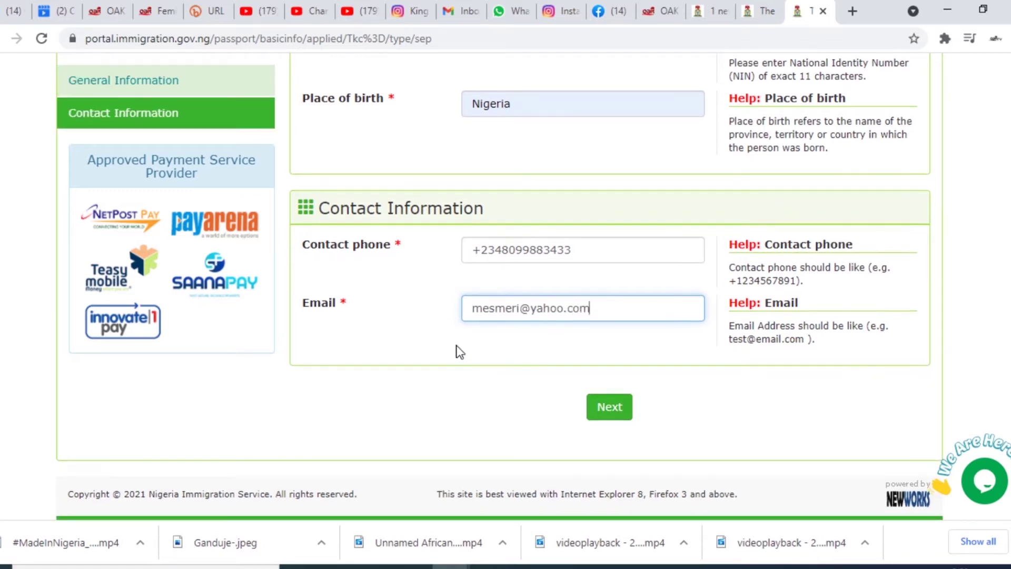
scroll(460, 350, down, 10)
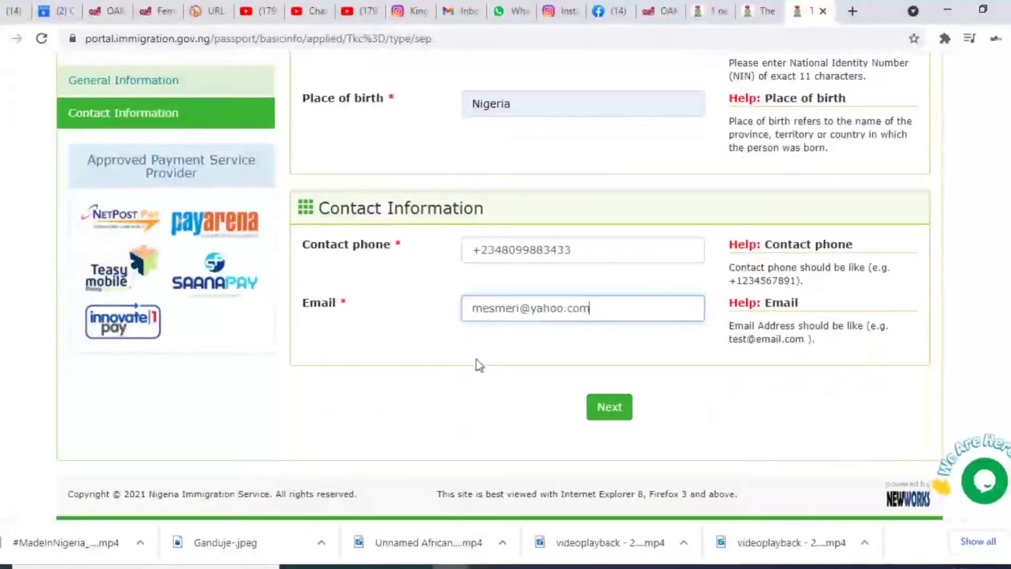
click(606, 407)
scroll(556, 321, up, 4)
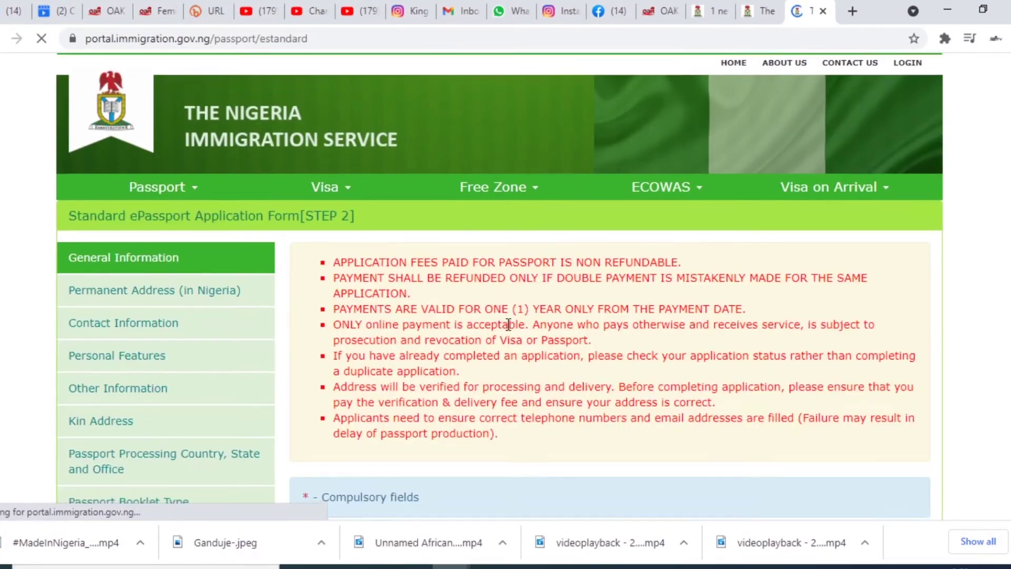
- Set the applicant's title to Mr
scroll(508, 325, down, 10)
scroll(507, 324, up, 3)
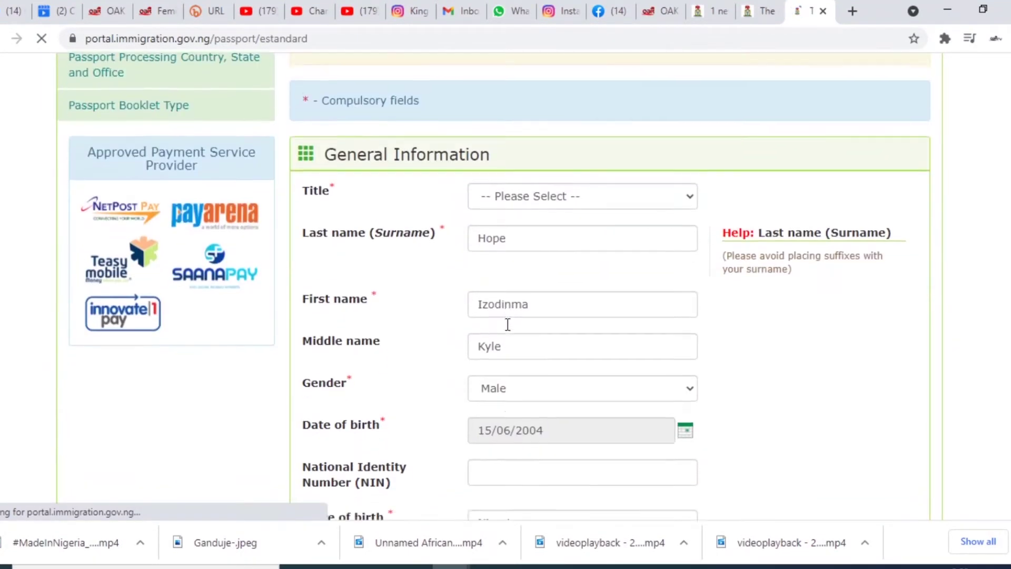
scroll(507, 329, down, 4)
scroll(509, 330, up, 4)
click(557, 210)
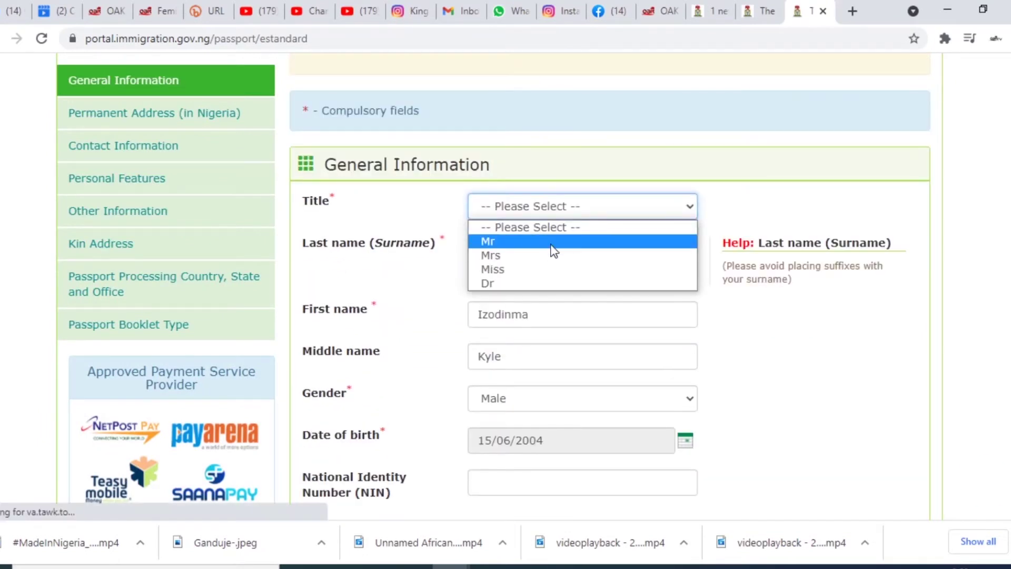
click(549, 241)
- Enter 'Kubwa' as the first permanent address line
scroll(571, 298, down, 6)
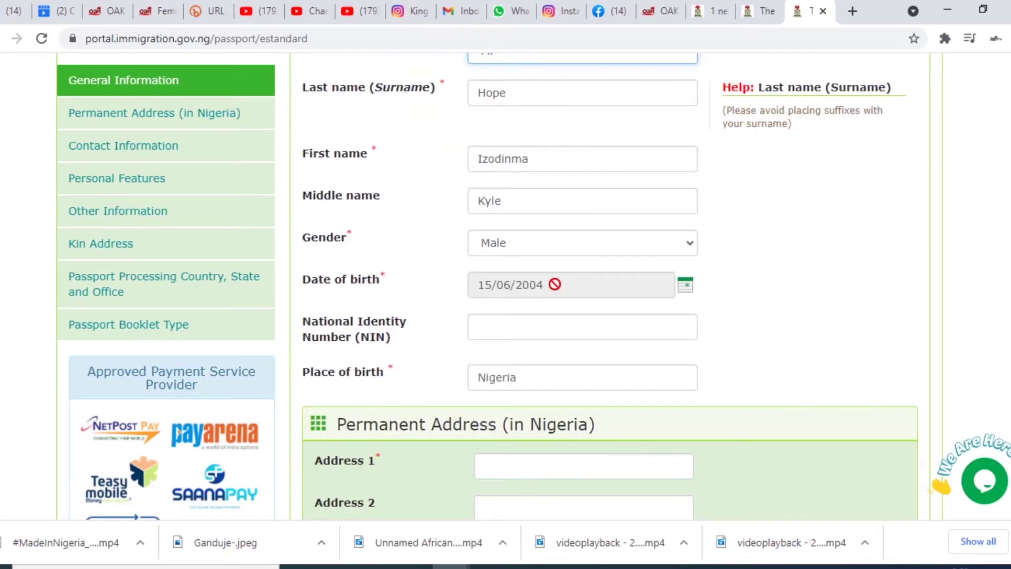
scroll(537, 237, down, 3)
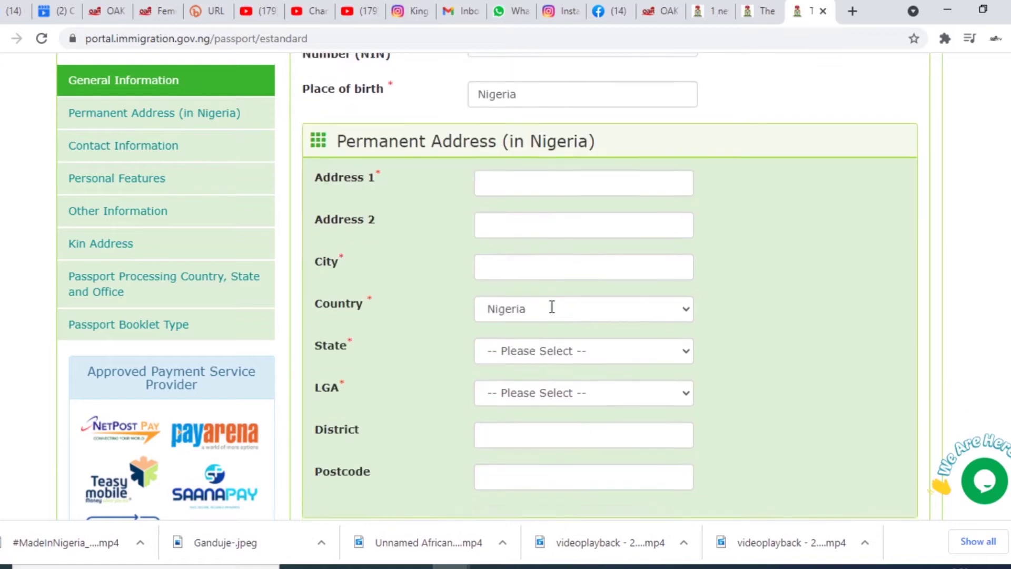
click(533, 153)
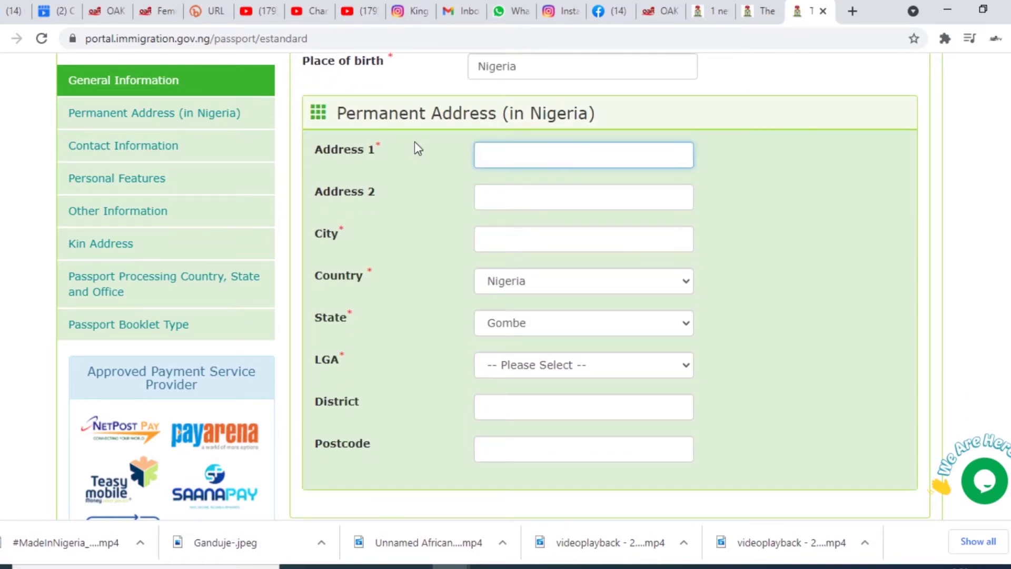
text(A)
key(BackSpace)
text(Ara)
key(BackSpace)
key(BackSpace)
key(BackSpace)
text(Kubwa)
- Set the address city to FCT, state to FCT and LGA to ABAJI
click(553, 244)
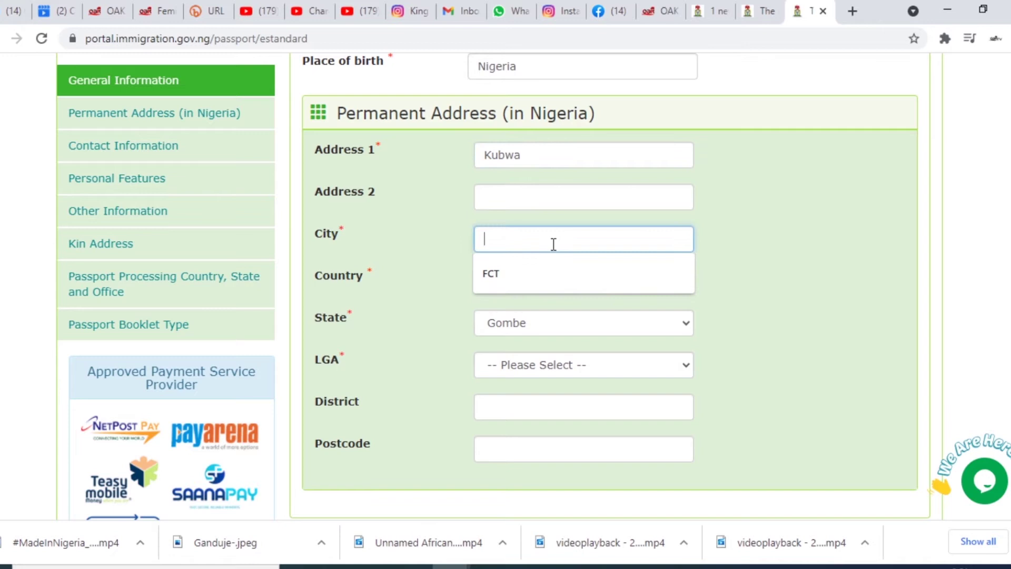
click(604, 274)
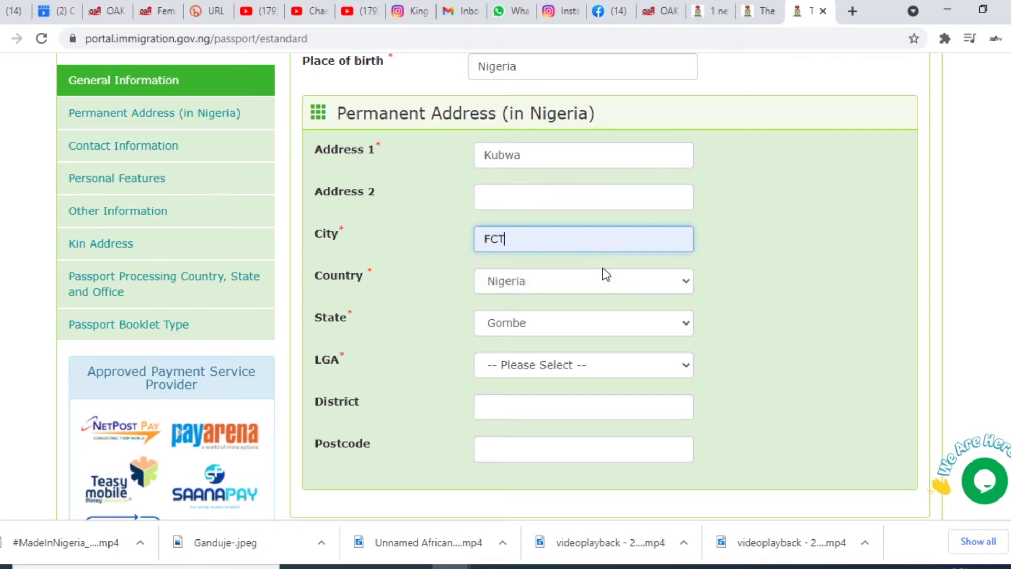
click(597, 325)
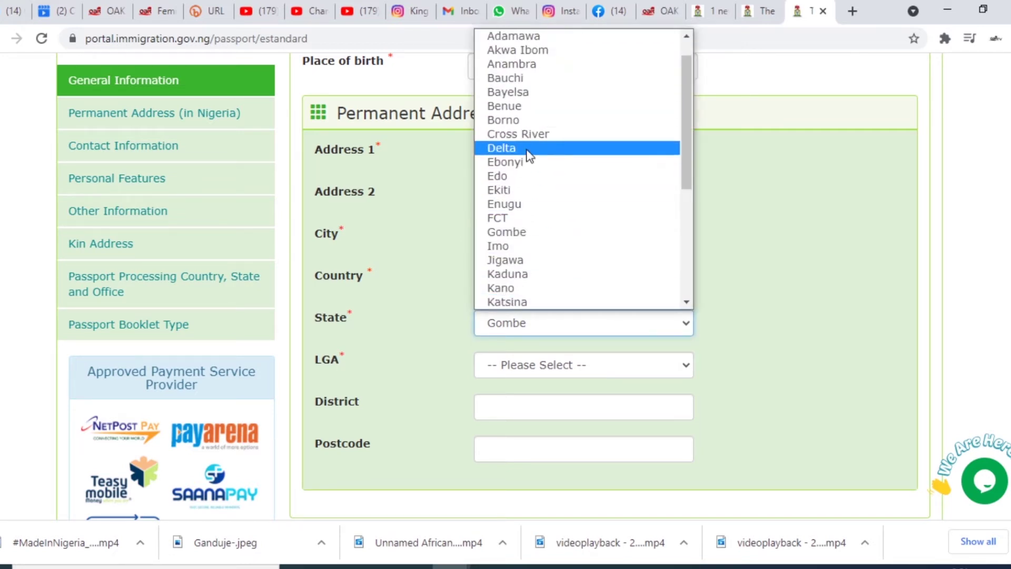
click(525, 217)
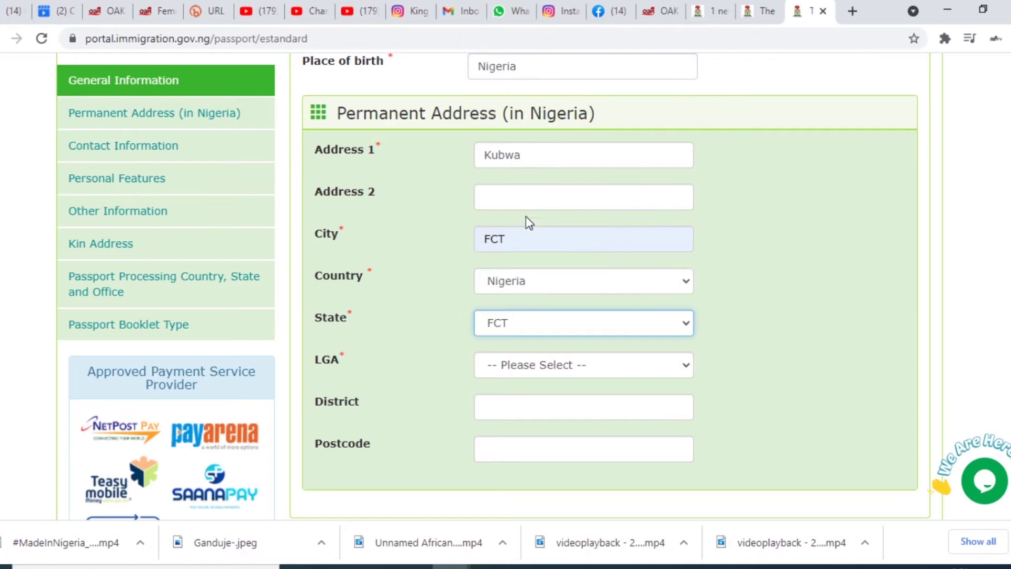
click(577, 362)
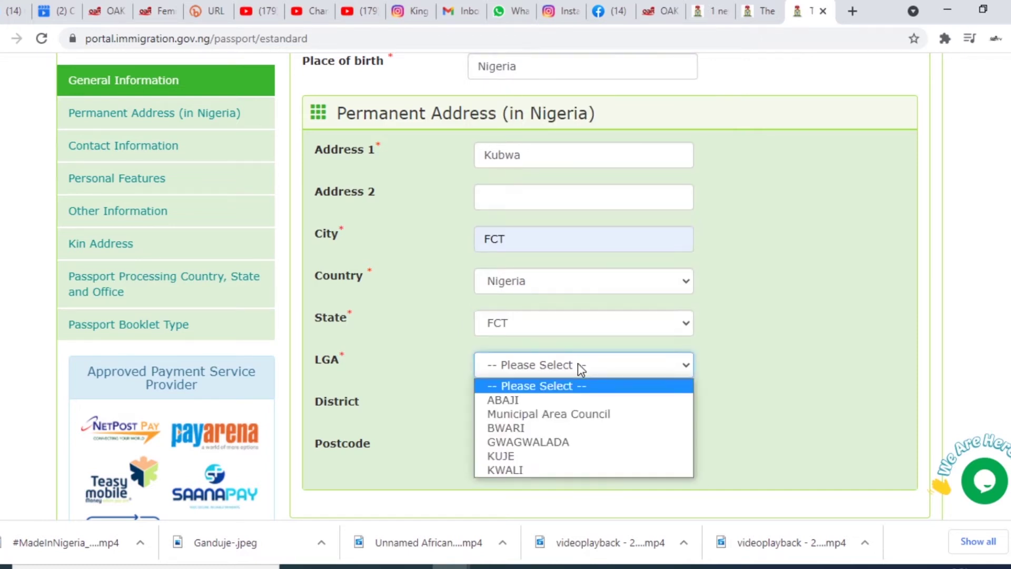
click(543, 402)
- Set state of origin to Benue, keep Nigeria nationality, and enter home town Benue
scroll(574, 397, down, 4)
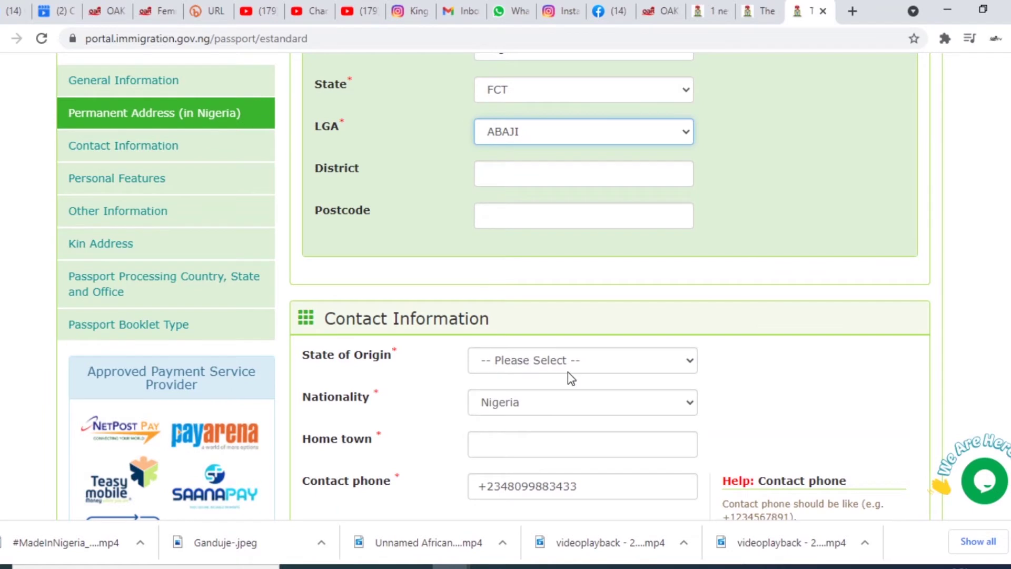
scroll(568, 372, down, 3)
click(572, 206)
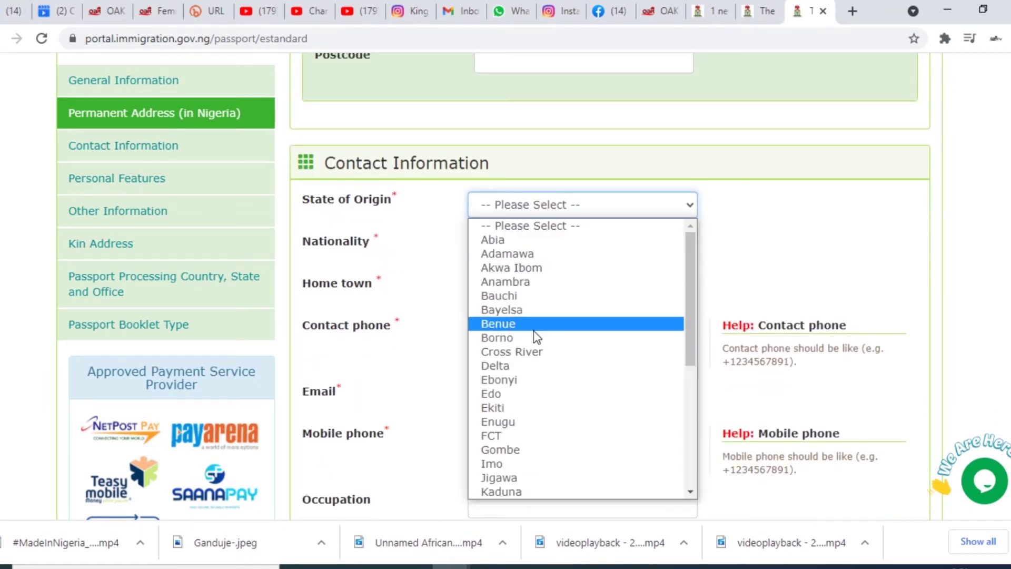
click(534, 329)
click(563, 245)
click(564, 250)
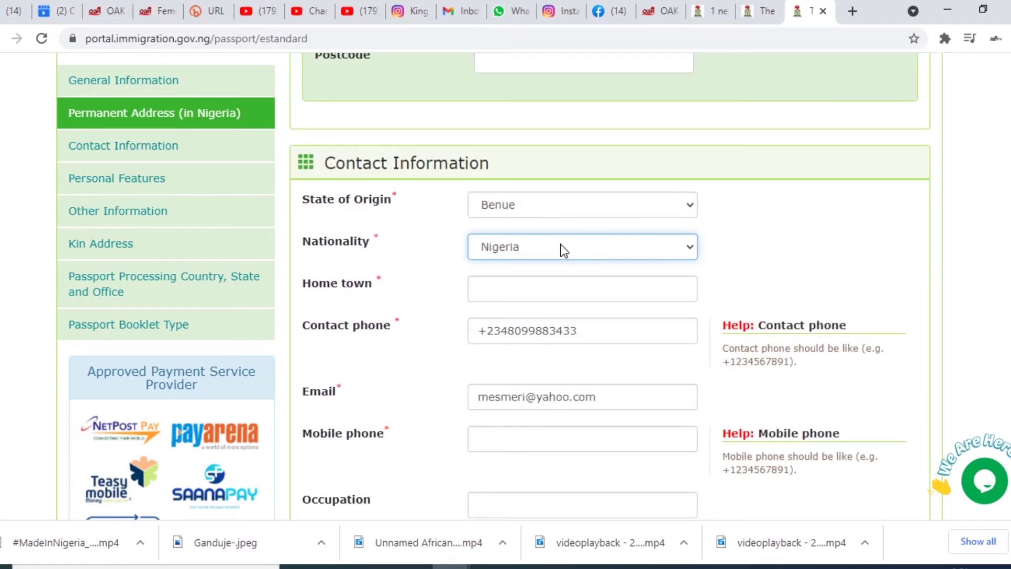
click(537, 287)
text(Benue)
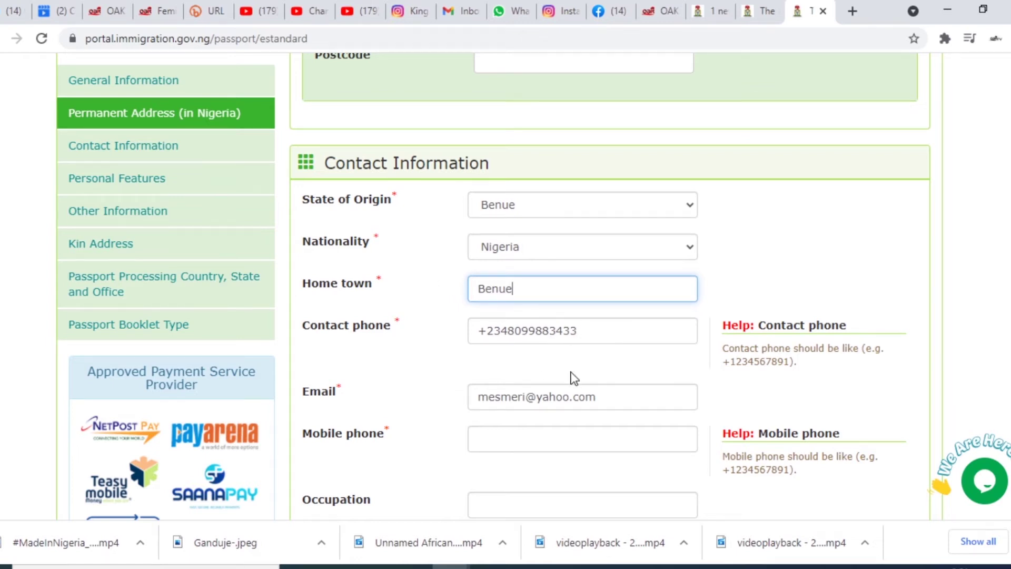
- Copy the contact phone number into the mobile phone field
scroll(579, 385, down, 4)
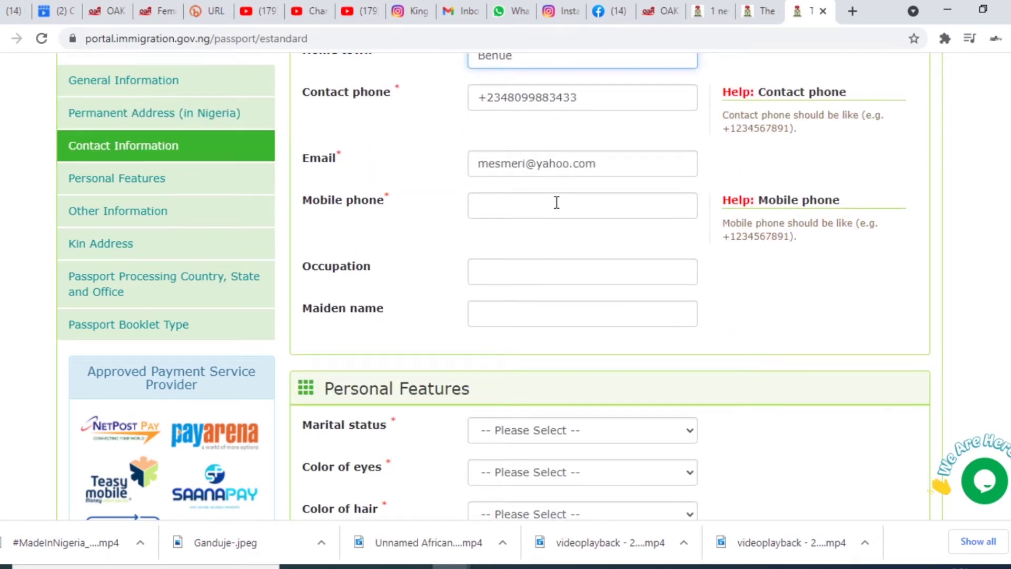
drag(586, 99, 402, 101)
key(ctrl+c)
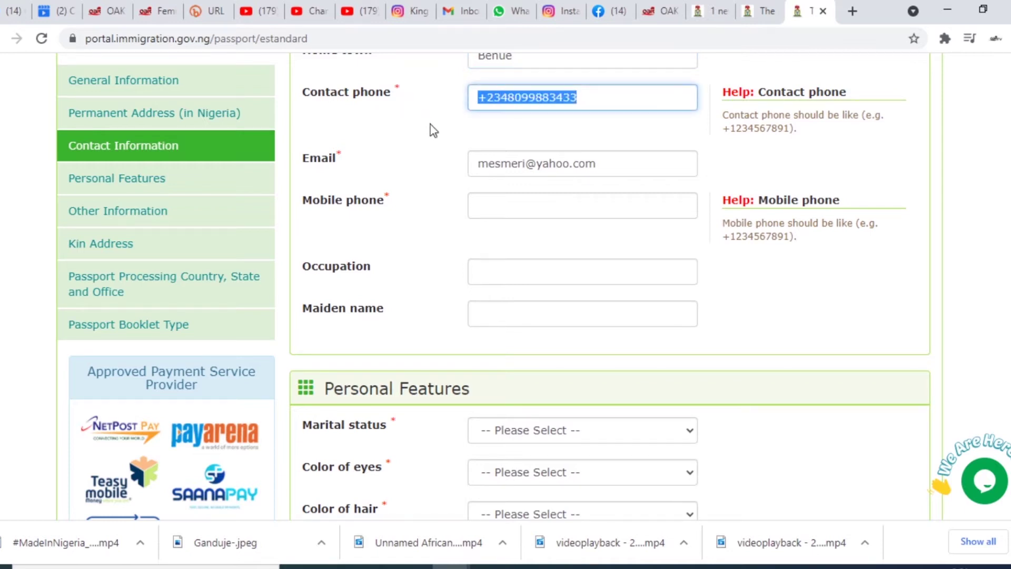
click(510, 204)
key(ctrl+v)
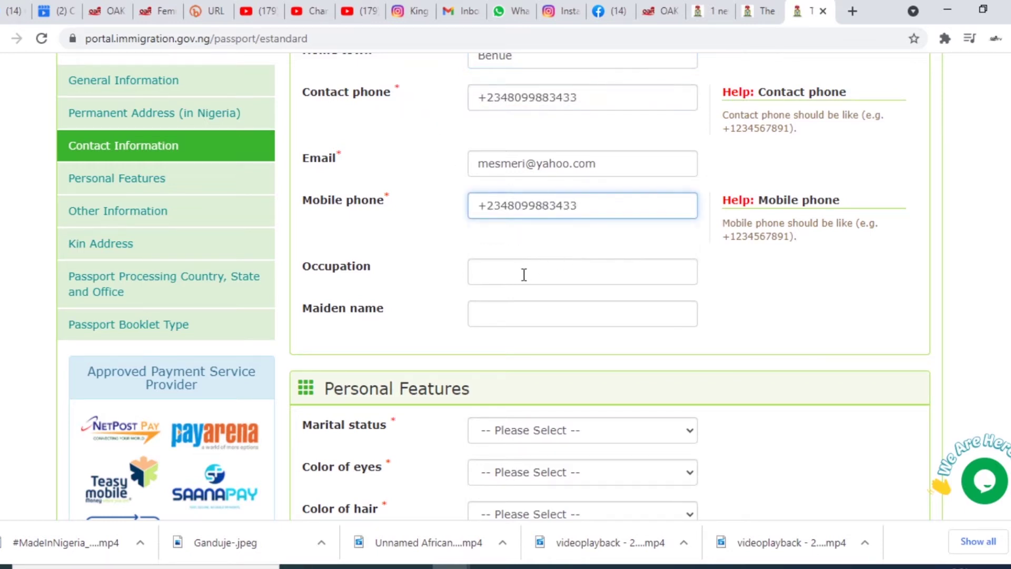
- Set marital status to Single, eye colour to Blue and hair colour to Black
scroll(531, 301, down, 3)
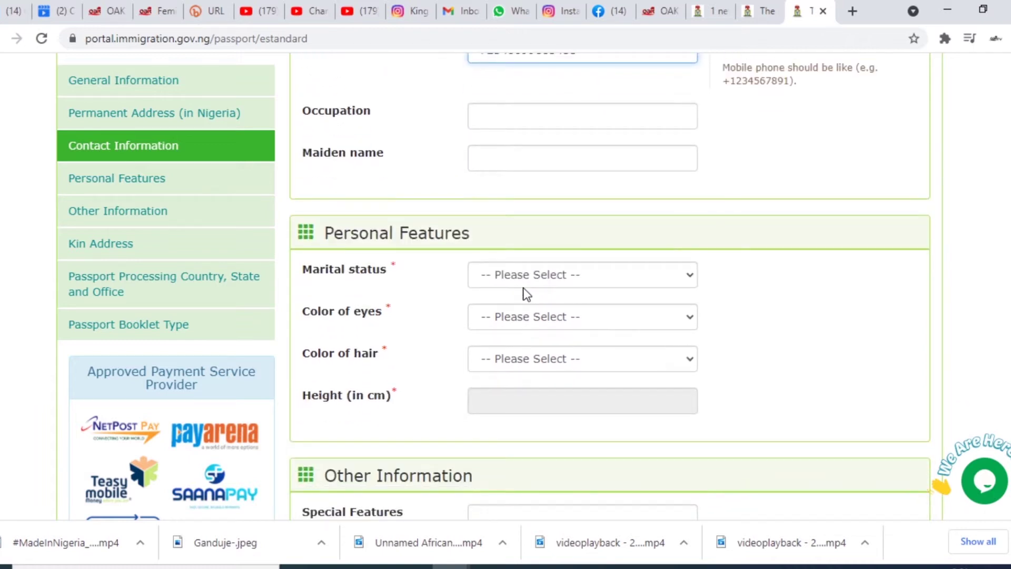
click(558, 274)
click(537, 311)
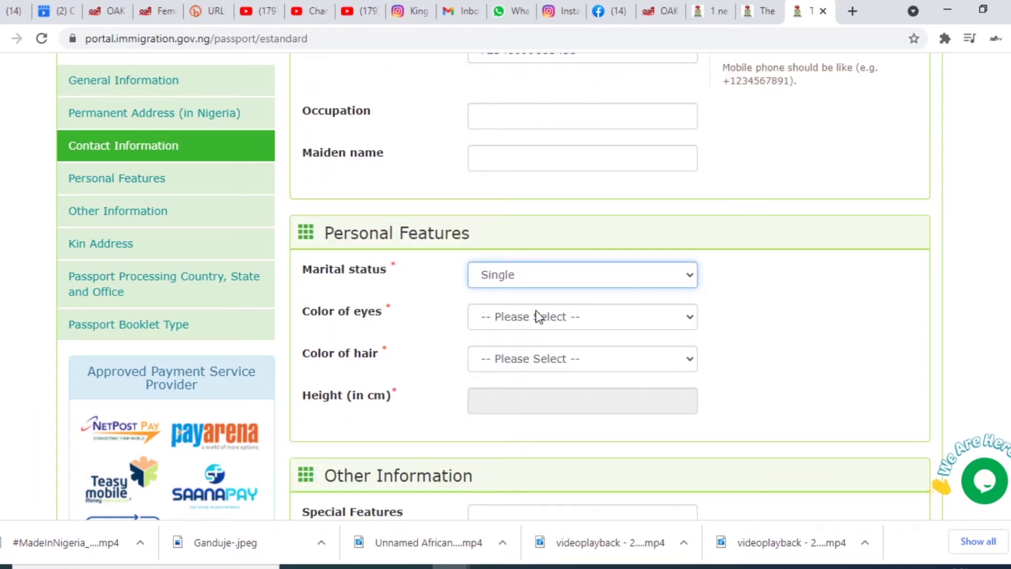
click(563, 320)
click(550, 365)
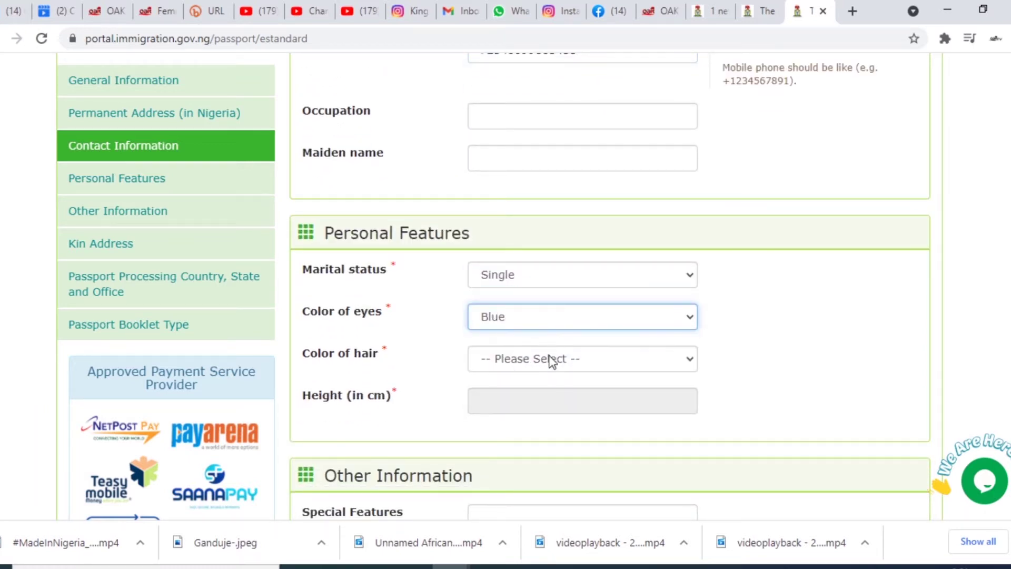
click(549, 356)
click(548, 392)
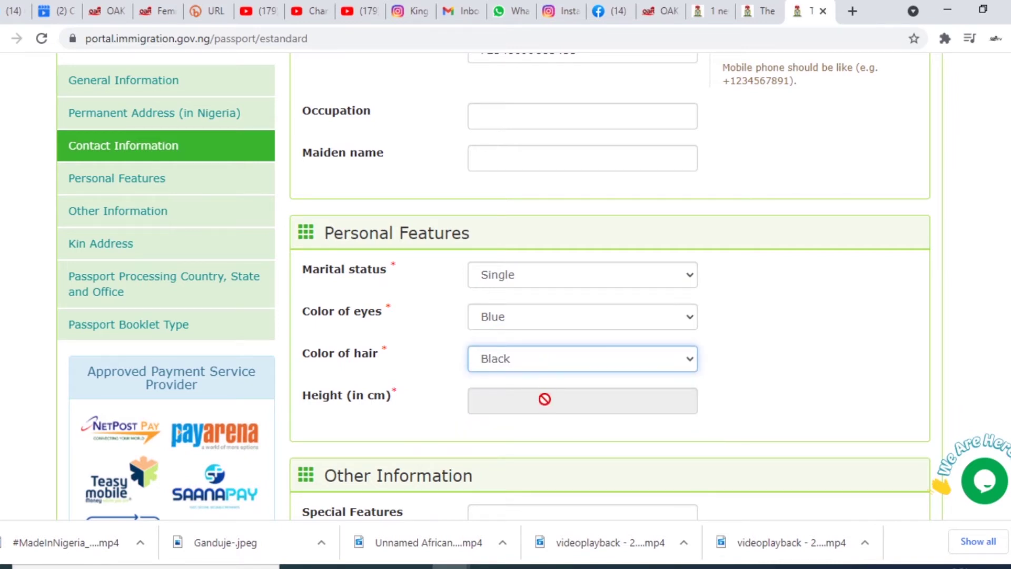
- Bring up the height entry popup, then open a new browser tab
click(545, 398)
scroll(548, 402, down, 3)
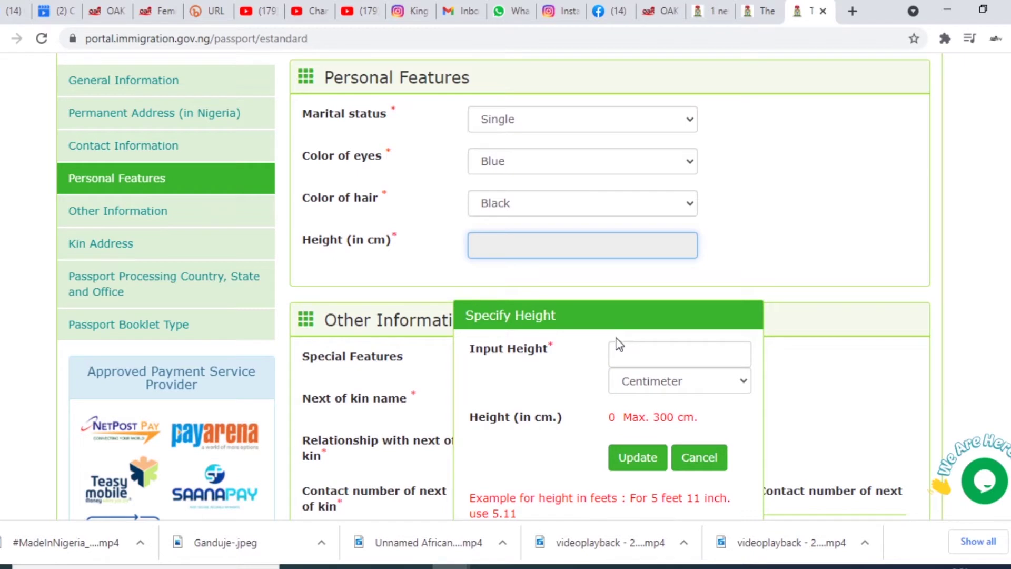
click(853, 11)
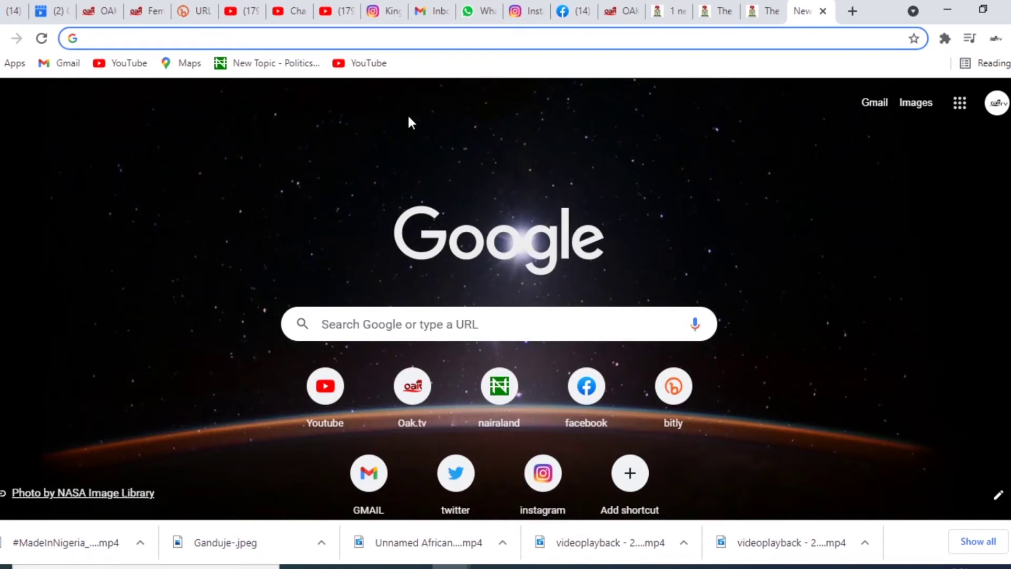
- Search '6 feet in cm' to get the 182.88 cm conversion
text(6)
key(Return)
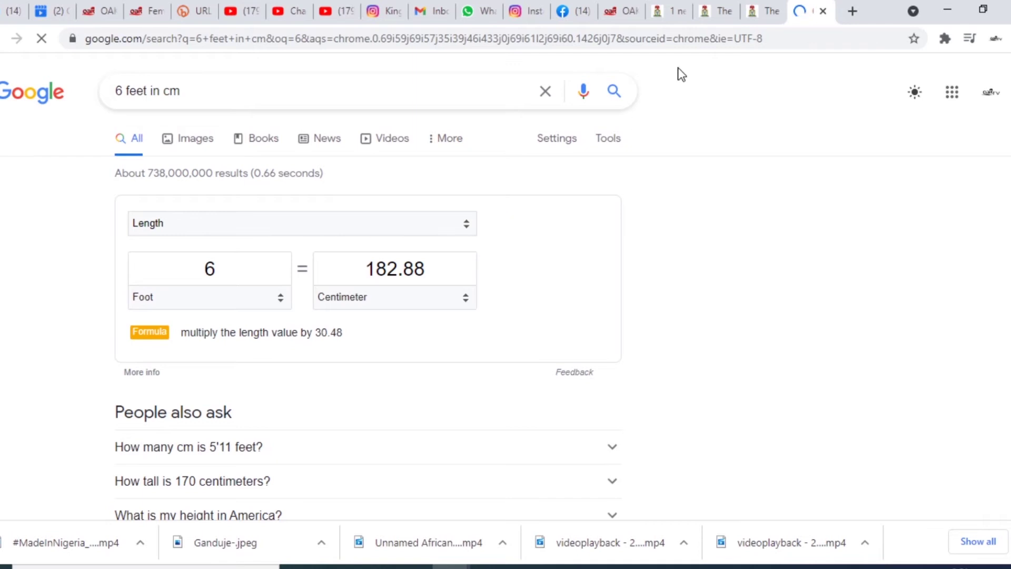
- Back in the portal, set the applicant's height to 182 cm
click(763, 7)
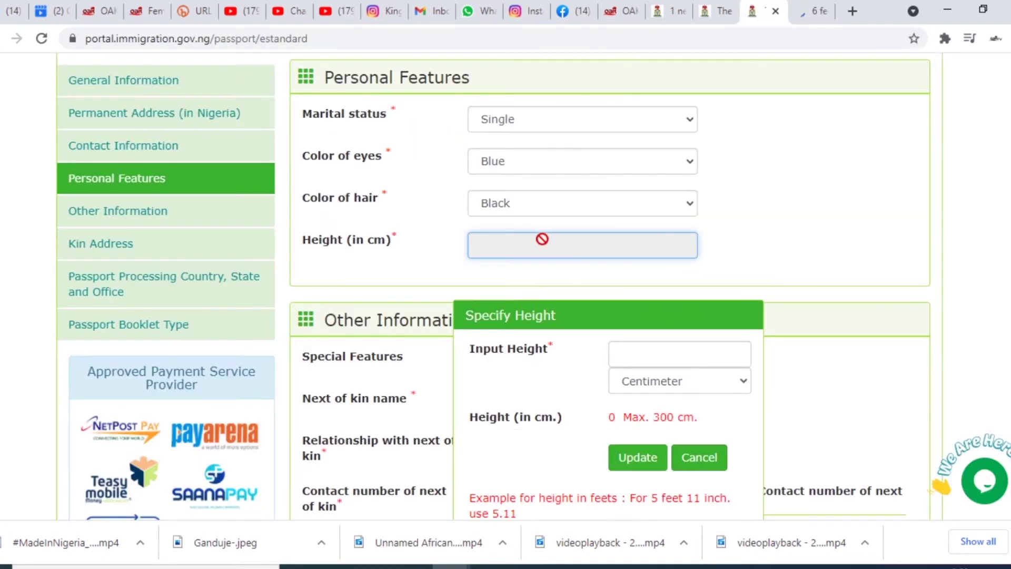
click(664, 350)
text(182)
click(645, 456)
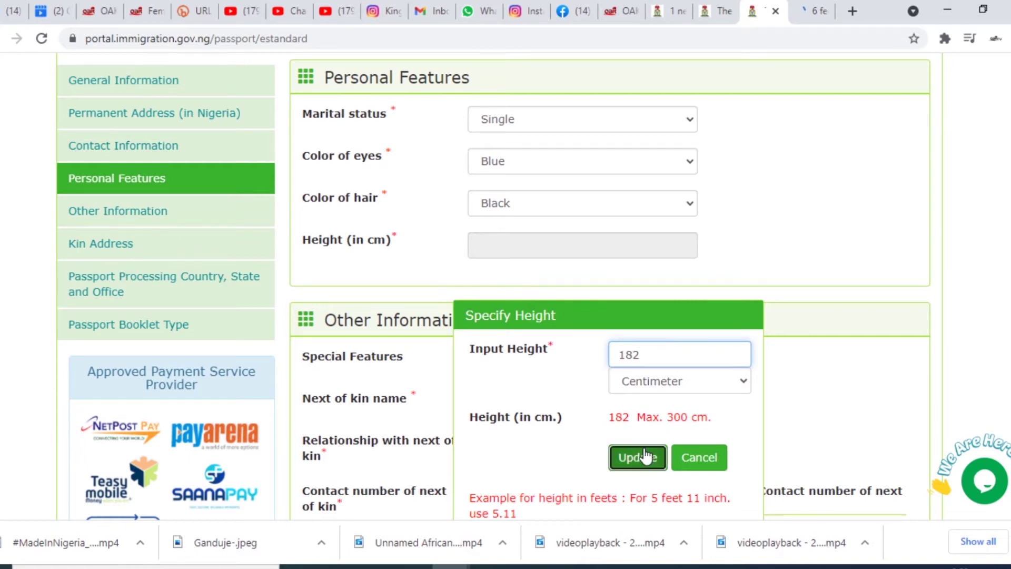
- Enter the next of kin's name, relationship President, and contact phone number
click(542, 397)
text(Muhammadu Buhari)
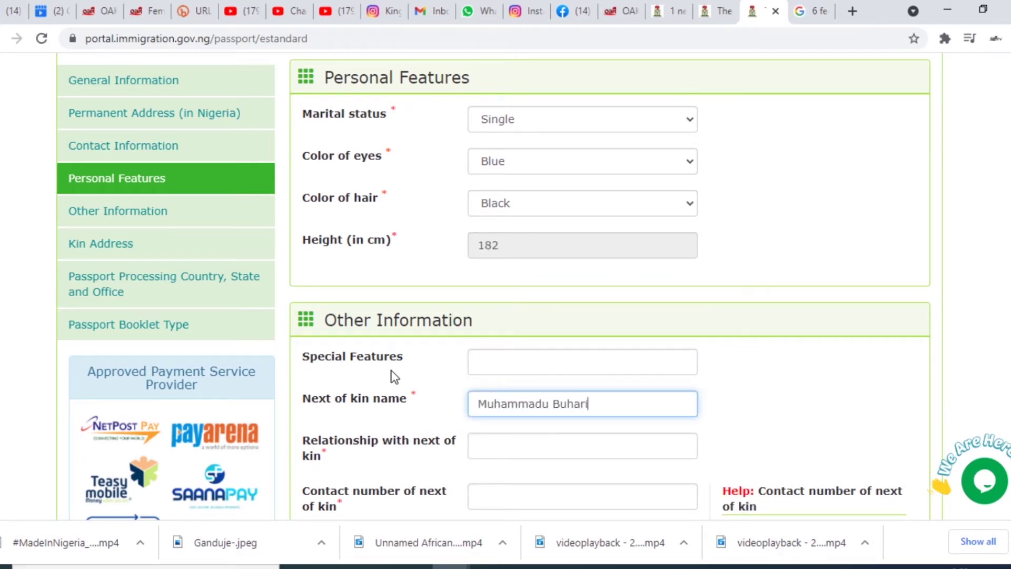
click(557, 445)
text(President)
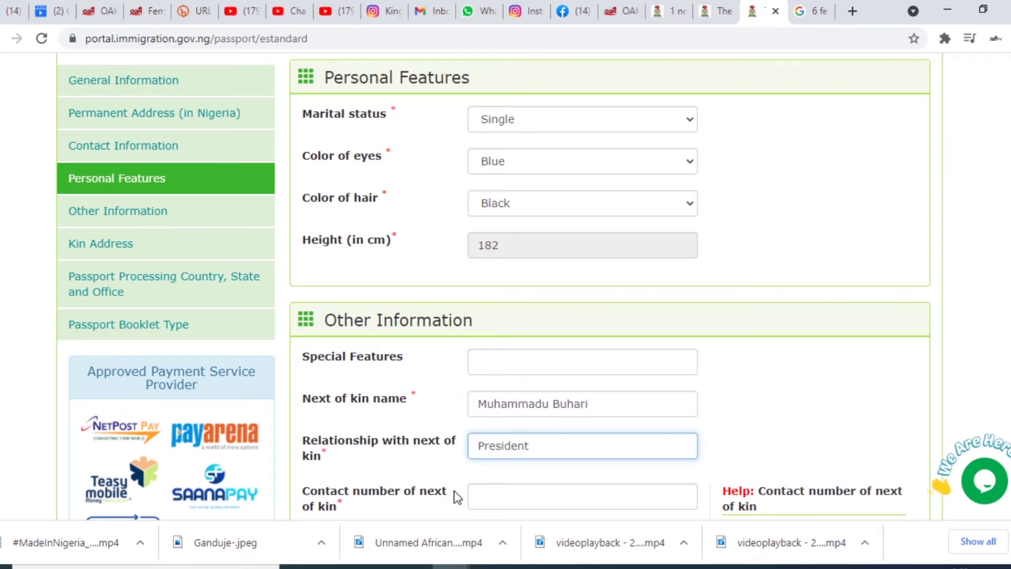
scroll(453, 491, down, 4)
click(499, 263)
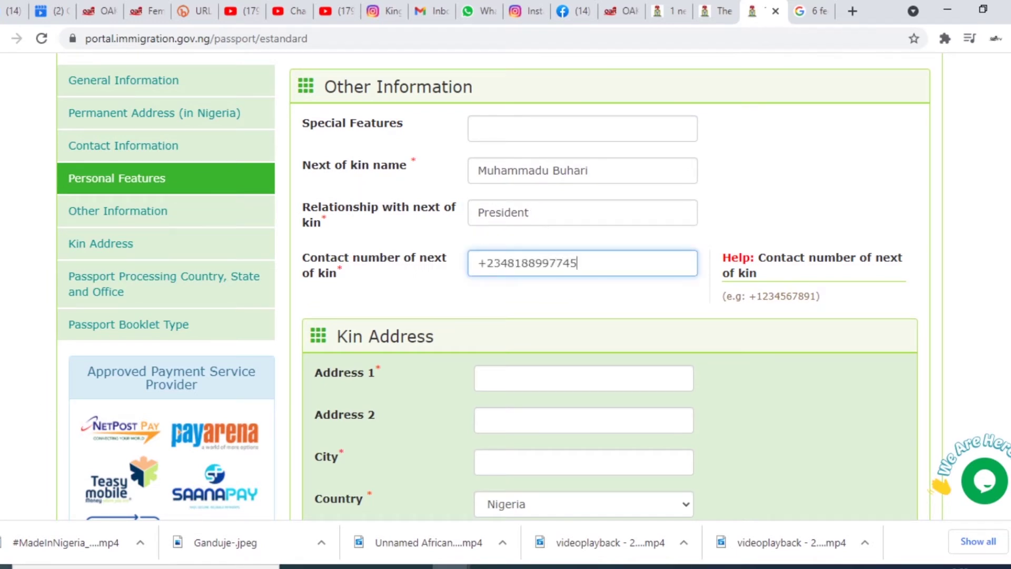
click(358, 366)
- Enter the kin address line 'Aso Villa' with city FCT
text(Asdo)
key(BackSpace)
key(BackSpace)
key(BackSpace)
text(o Villa)
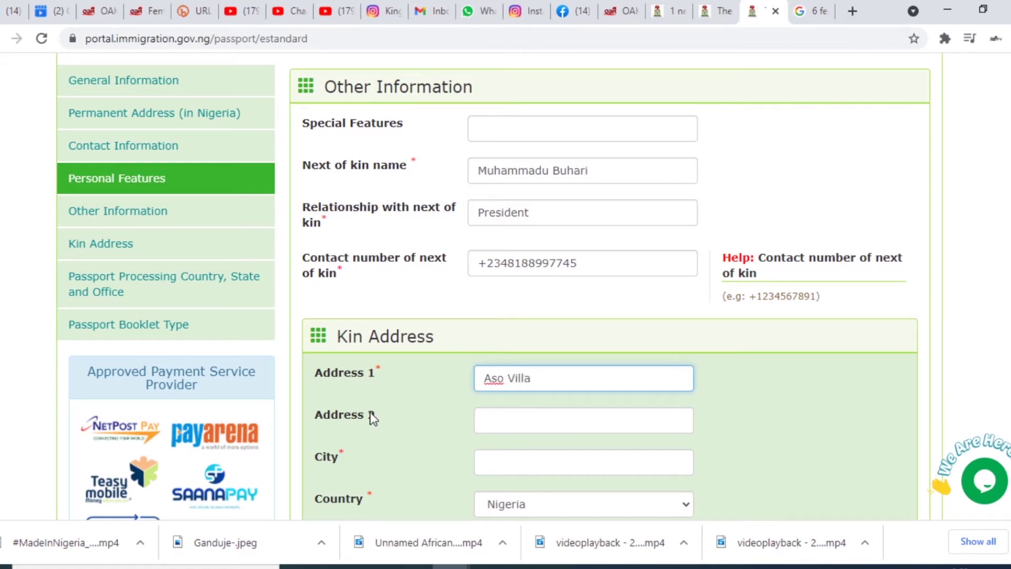
click(352, 453)
text(FCT)
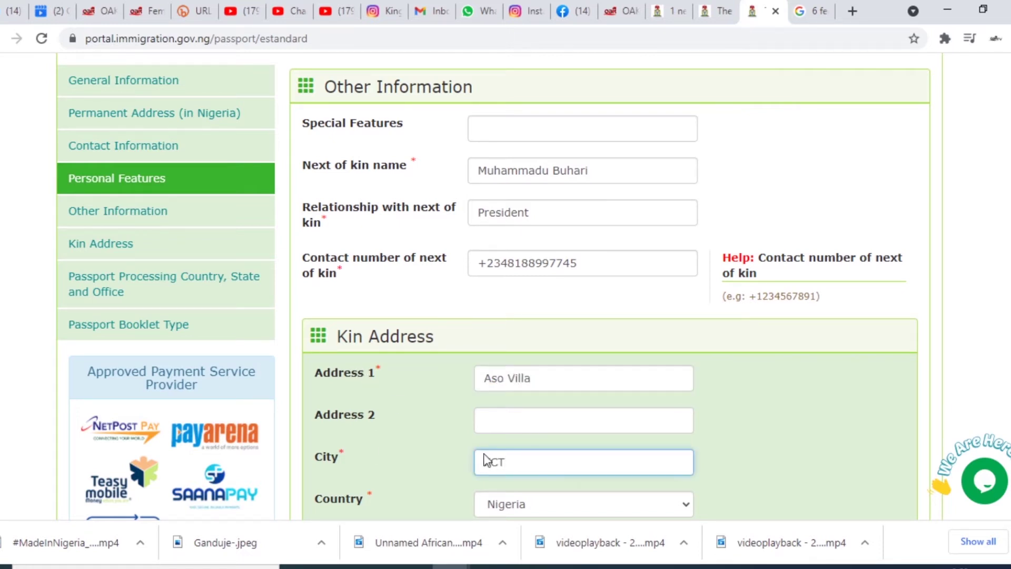
scroll(566, 483, down, 4)
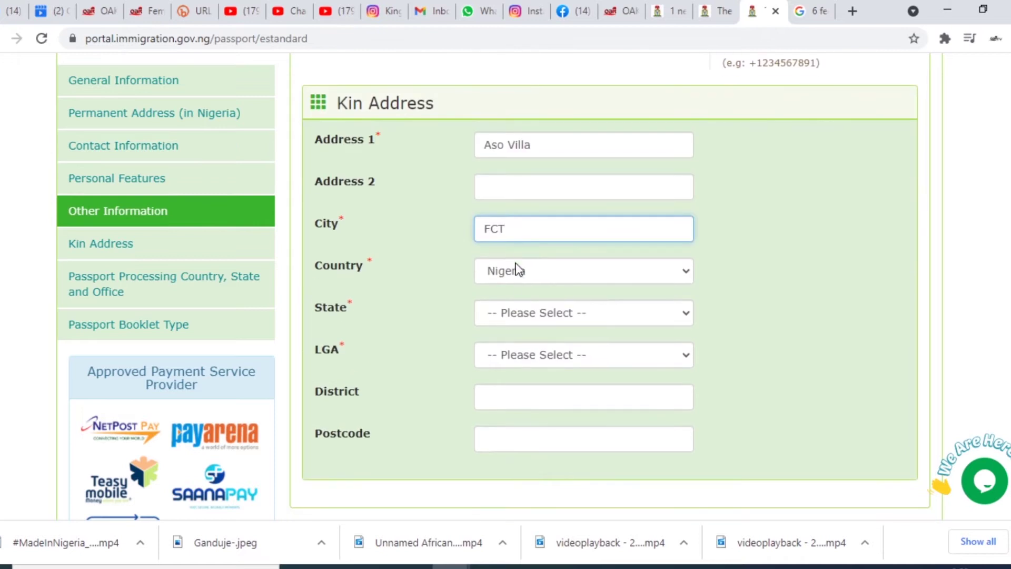
- Set the kin address state to FCT and LGA to ABAJI
click(545, 314)
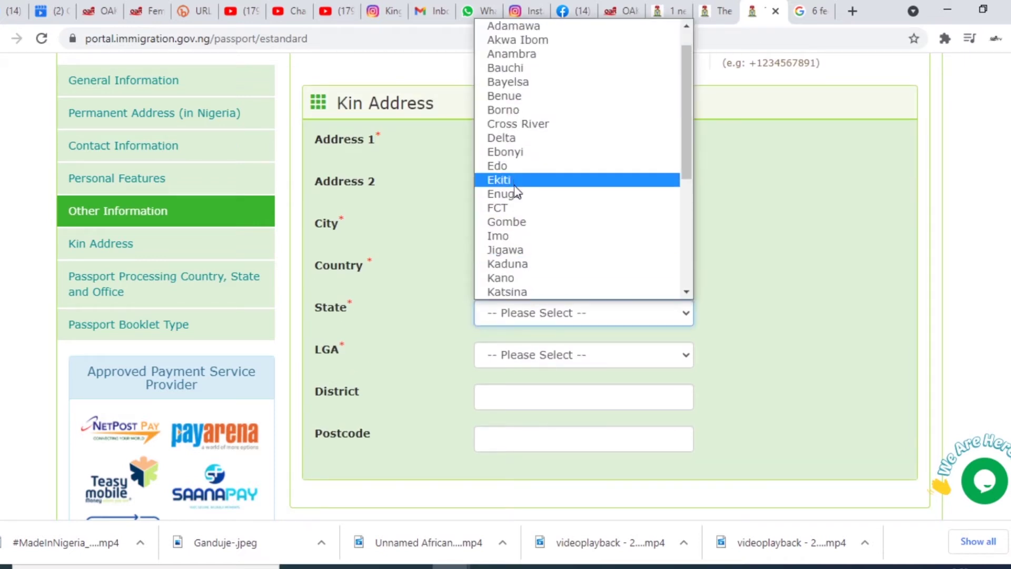
click(514, 208)
click(546, 354)
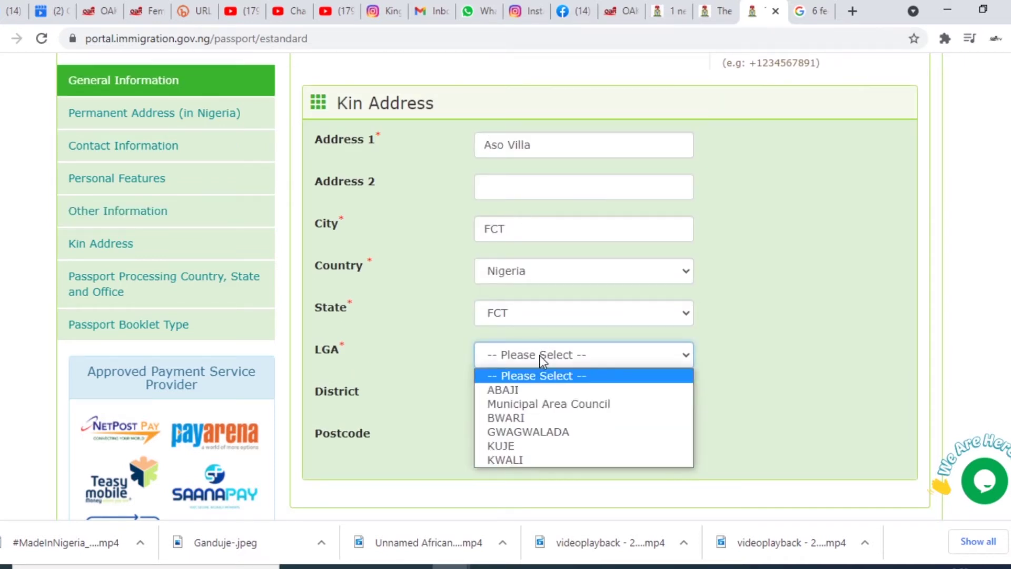
click(541, 393)
scroll(548, 412, down, 8)
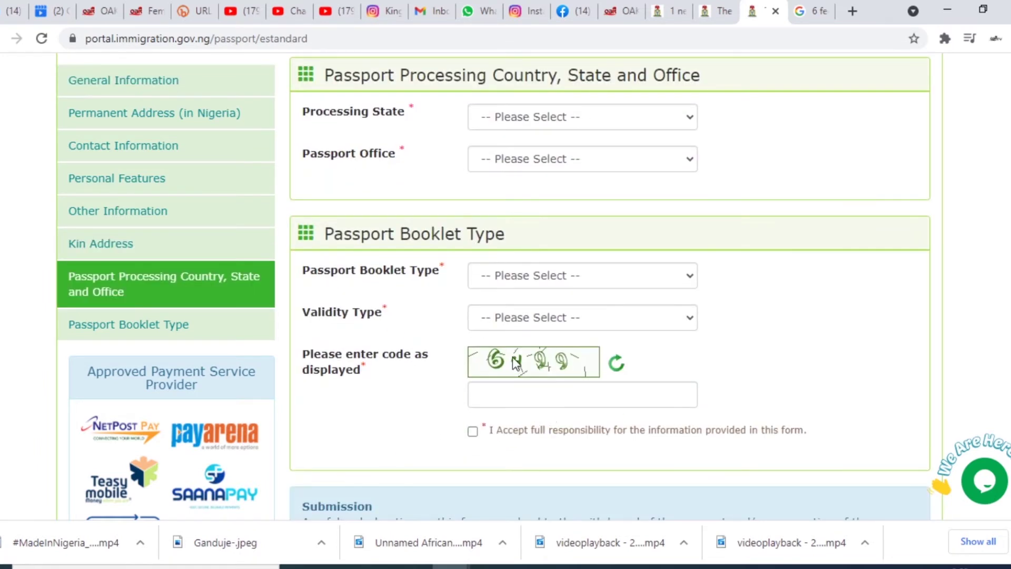
- Check the empty booklet type list, then choose FCT processing state and PPT Office, Gwagwalada
click(547, 277)
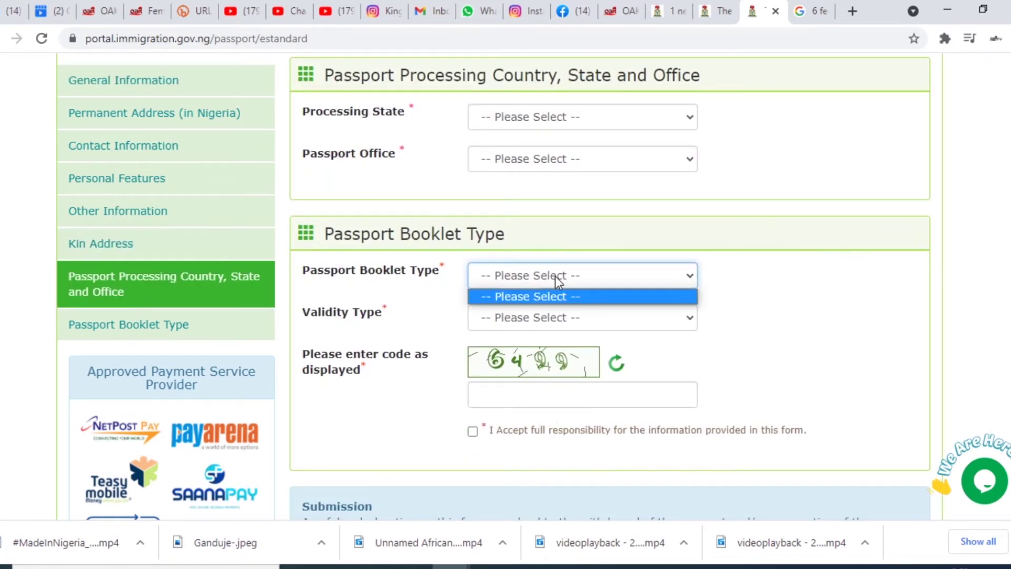
click(528, 277)
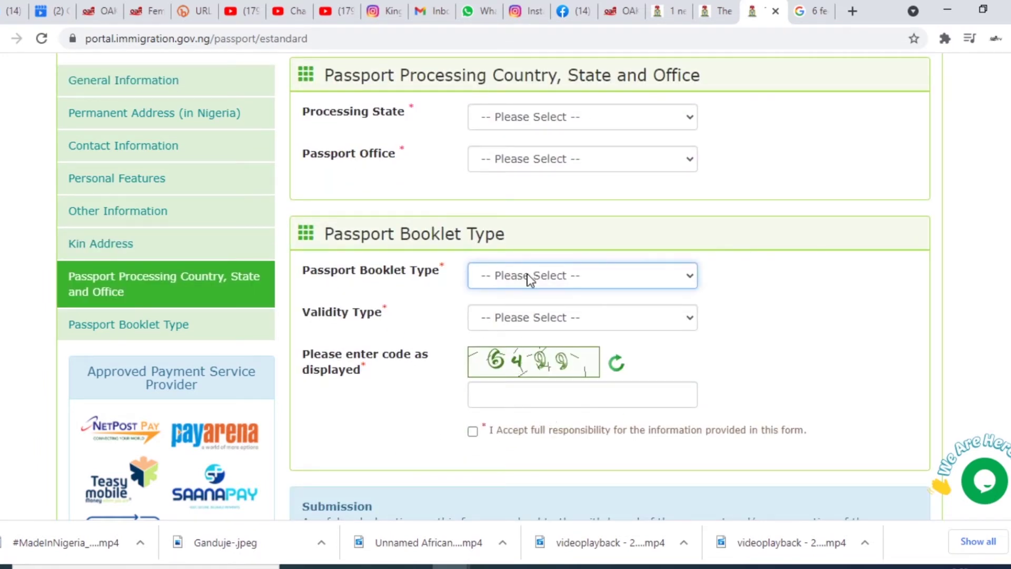
click(532, 111)
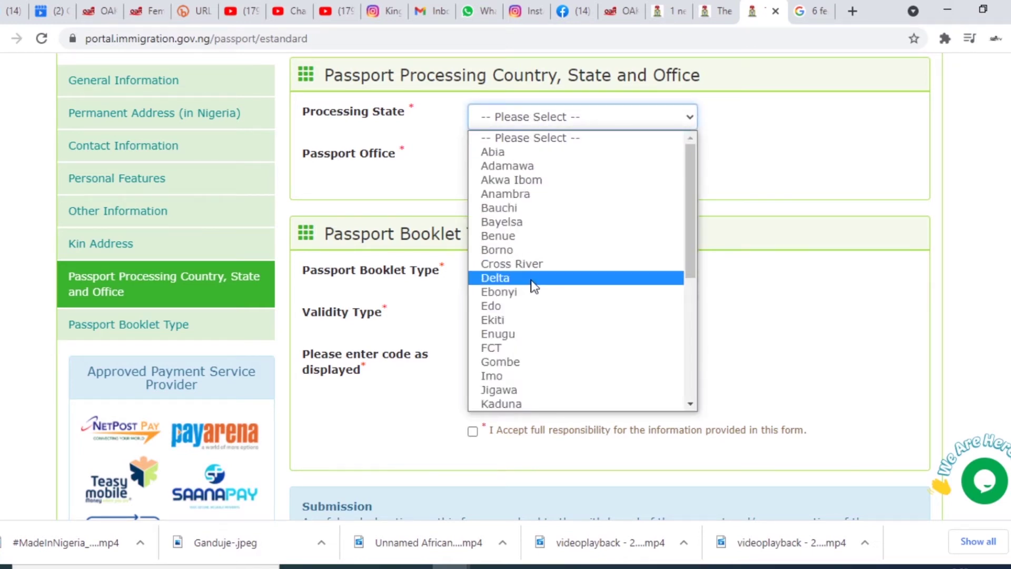
scroll(779, 221, up, 3)
click(559, 273)
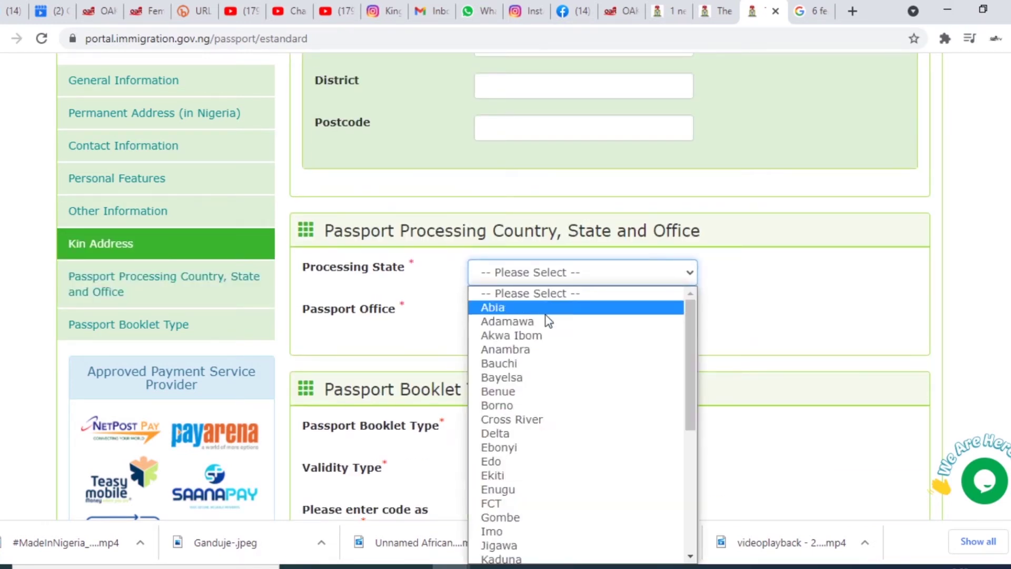
click(522, 504)
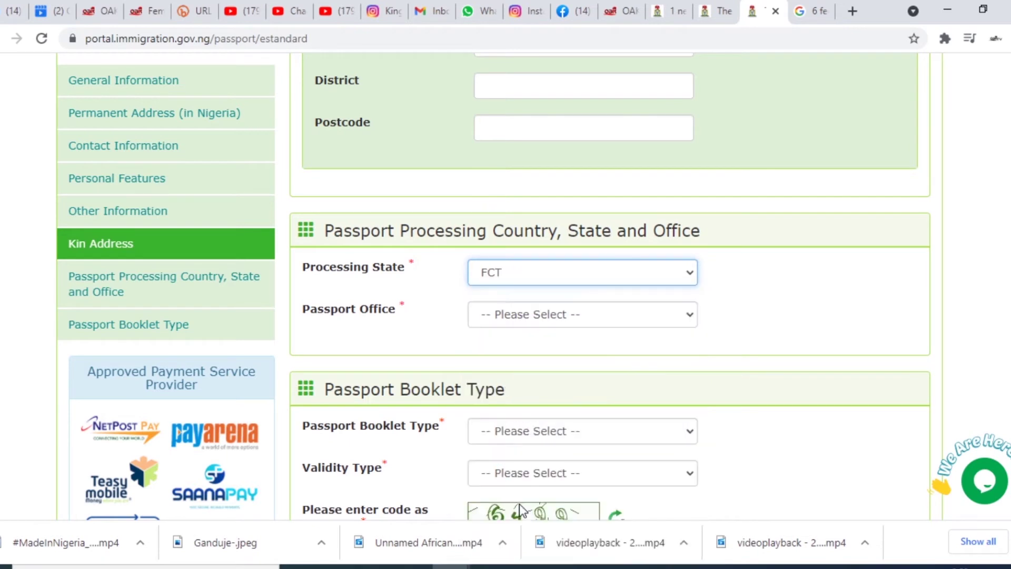
click(547, 314)
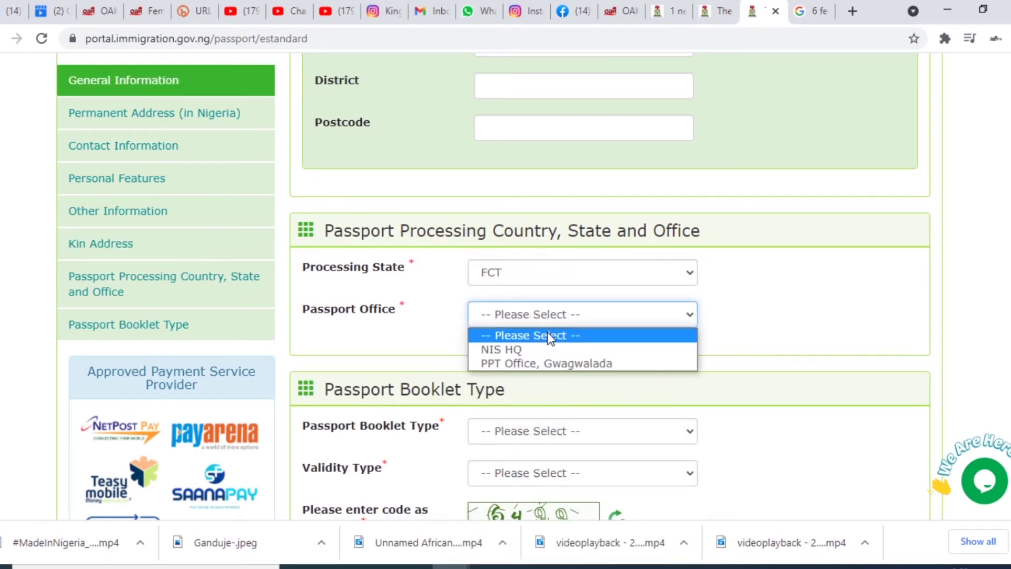
click(547, 361)
scroll(587, 338, up, 4)
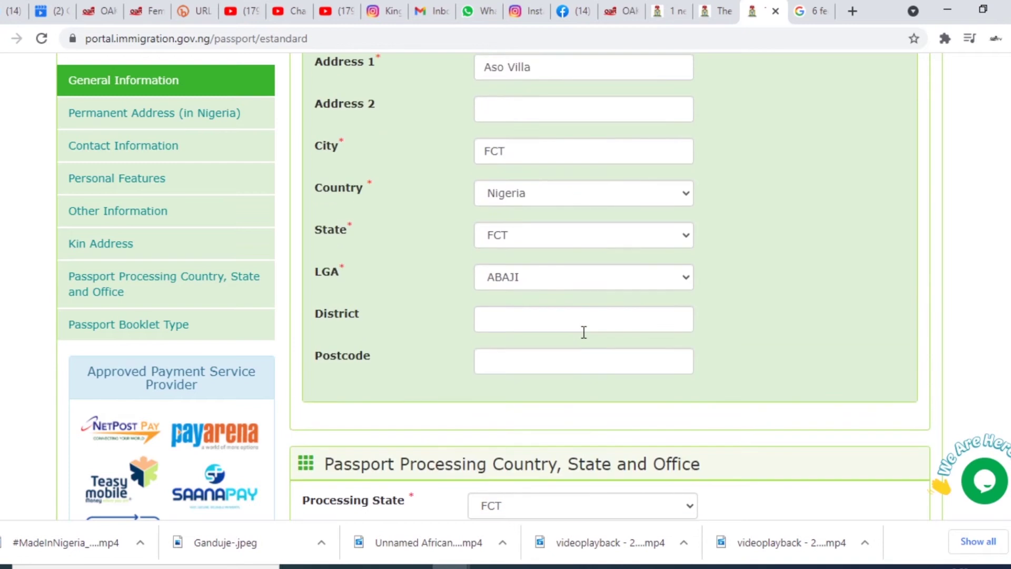
- Reselect FCT as processing state and PPT Office, Gwagwalada as passport office
scroll(583, 330, down, 7)
click(542, 118)
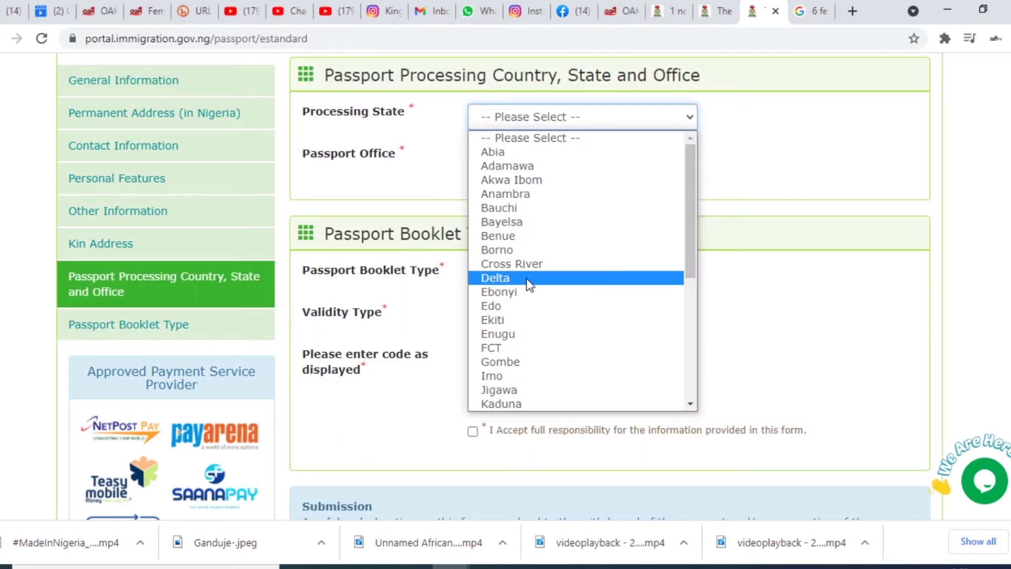
scroll(797, 214, up, 3)
click(558, 274)
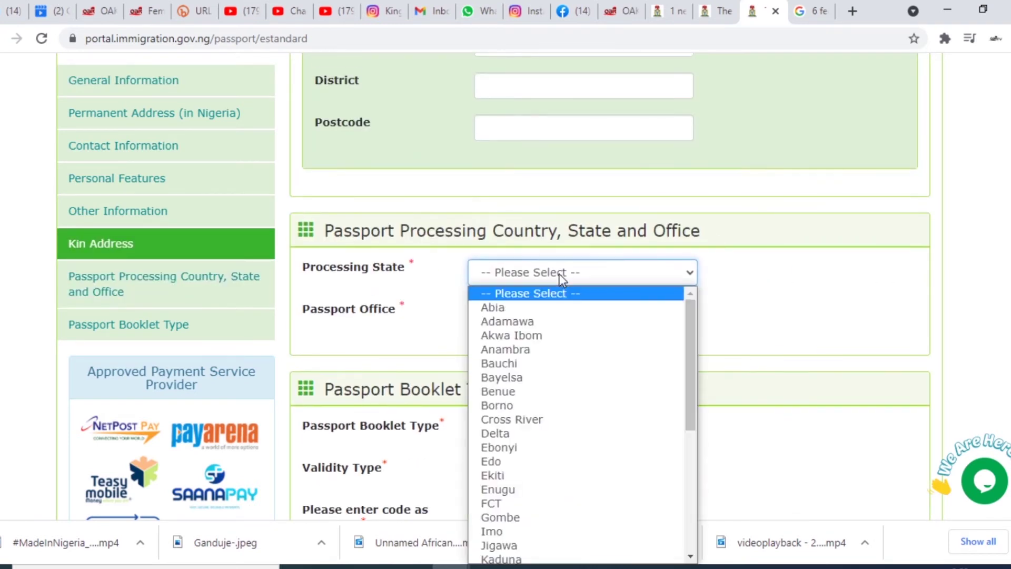
click(523, 503)
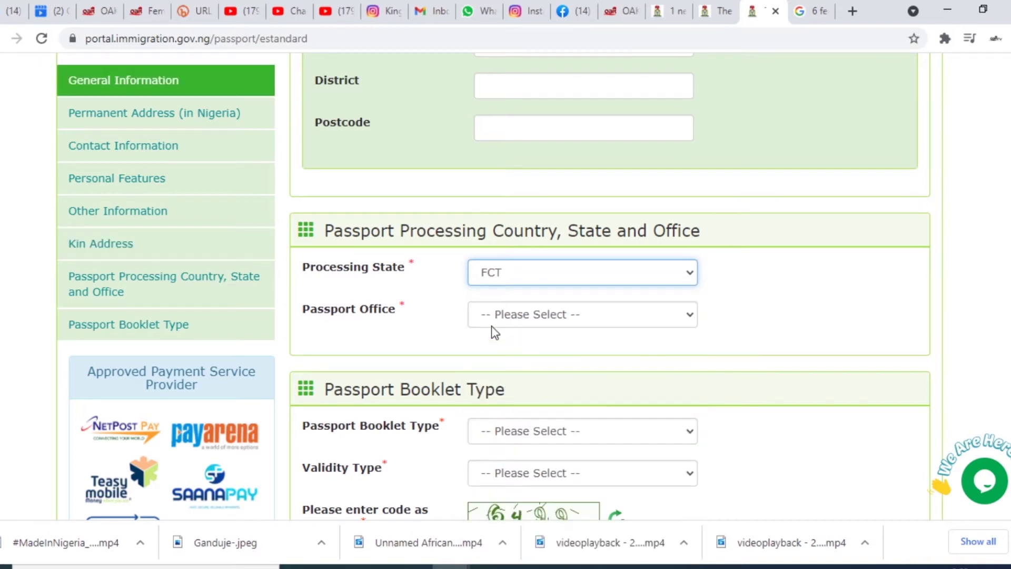
click(547, 316)
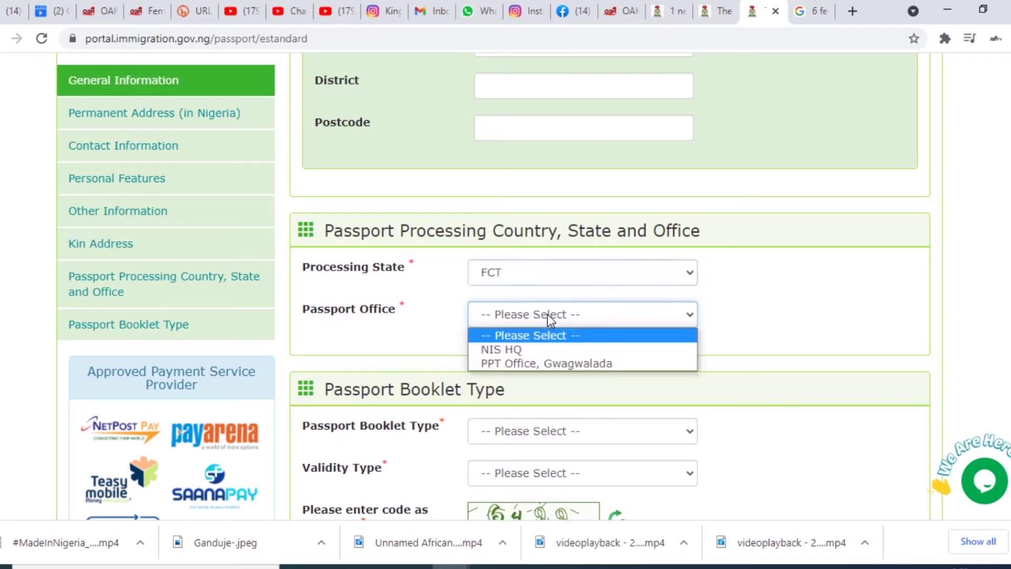
click(544, 364)
scroll(585, 335, up, 4)
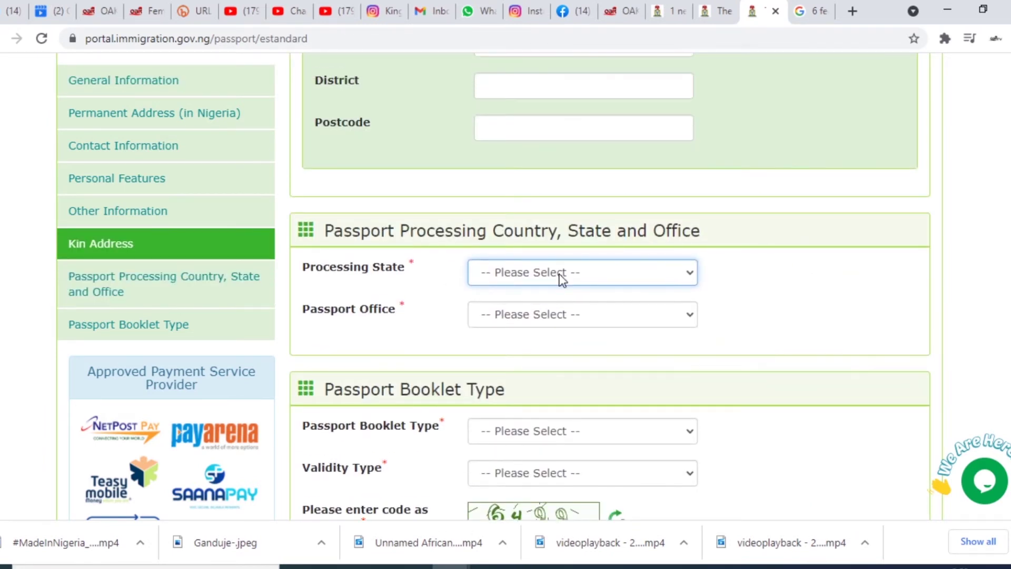
- Repeat the FCT and PPT Office, Gwagwalada selection twice more until it holds
click(561, 277)
click(519, 505)
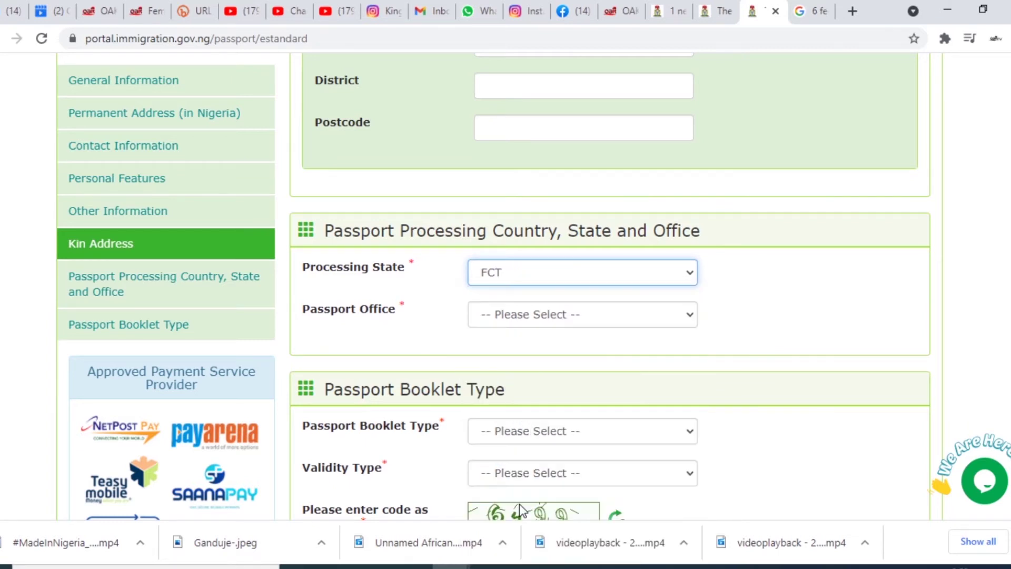
click(548, 314)
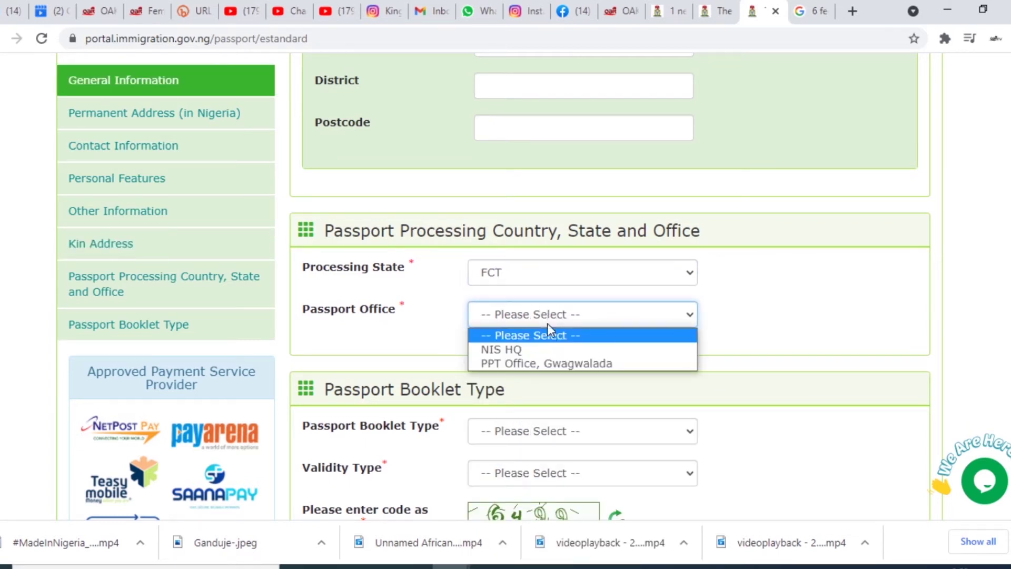
click(545, 363)
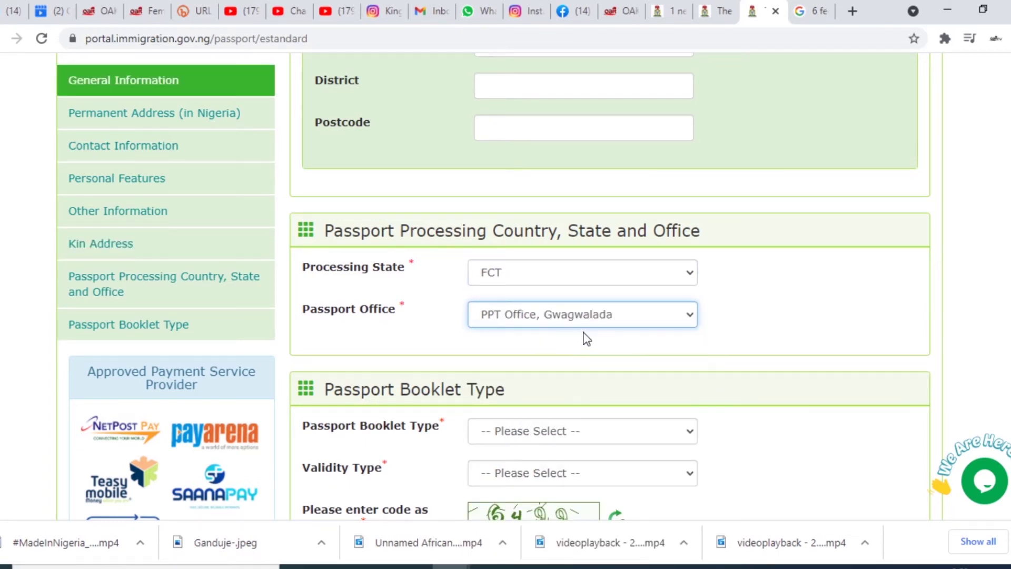
scroll(583, 334, up, 4)
click(542, 121)
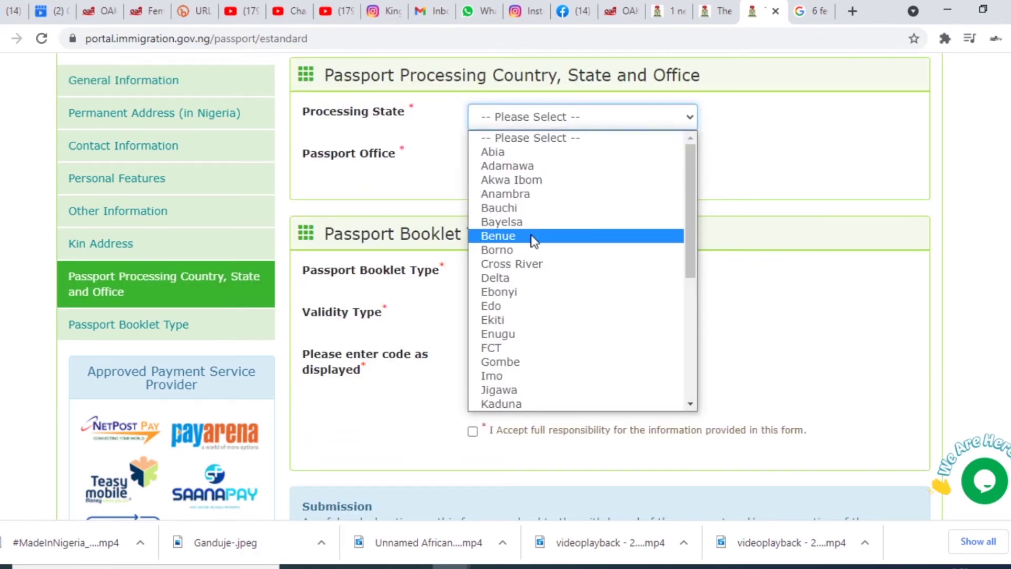
scroll(680, 253, up, 3)
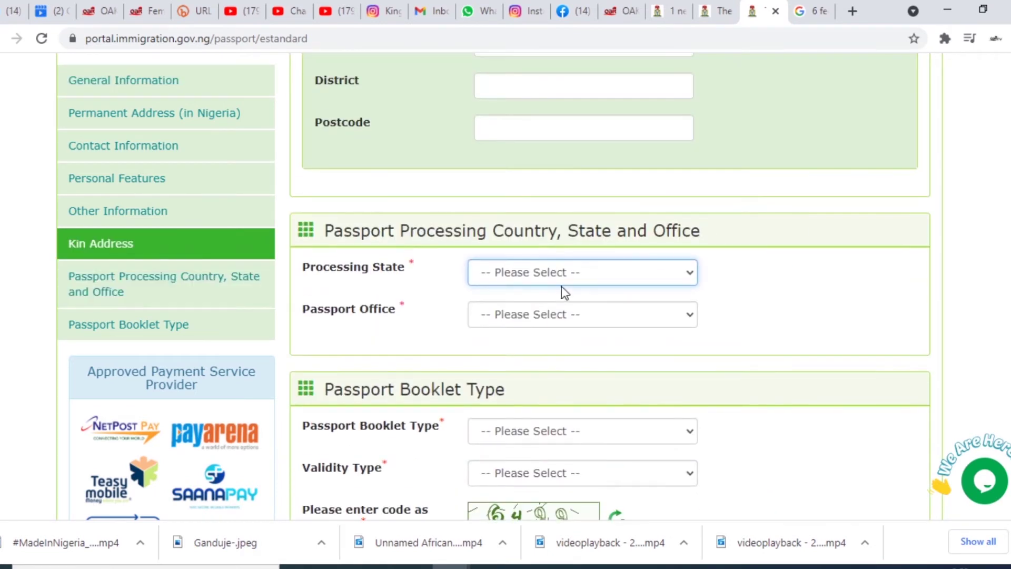
click(559, 274)
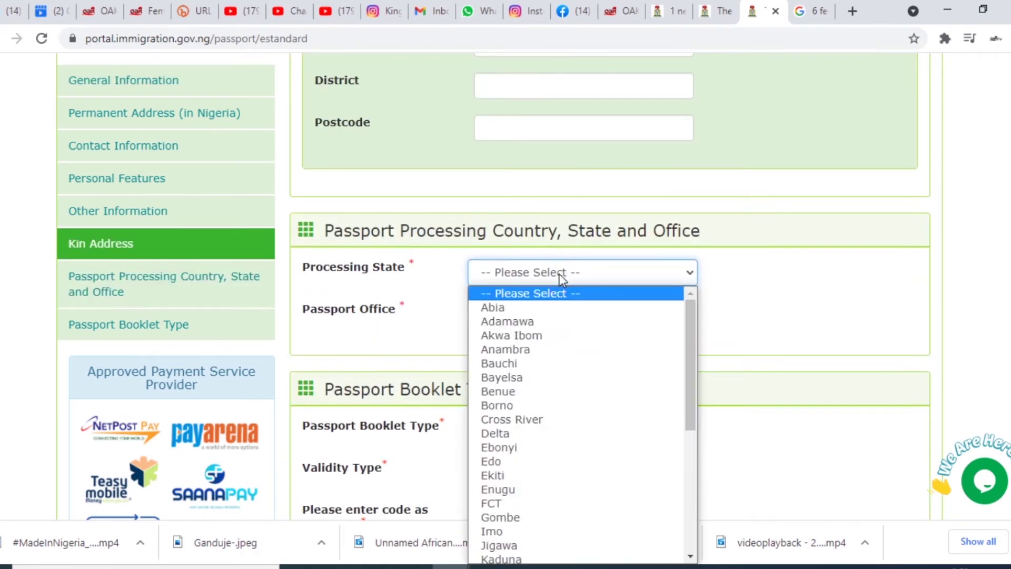
click(521, 503)
click(548, 315)
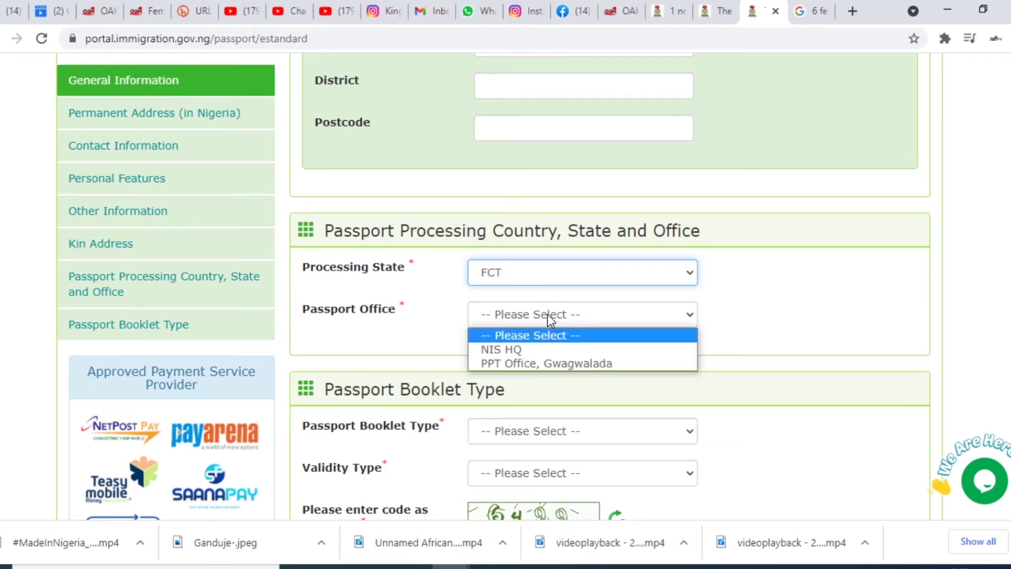
click(548, 364)
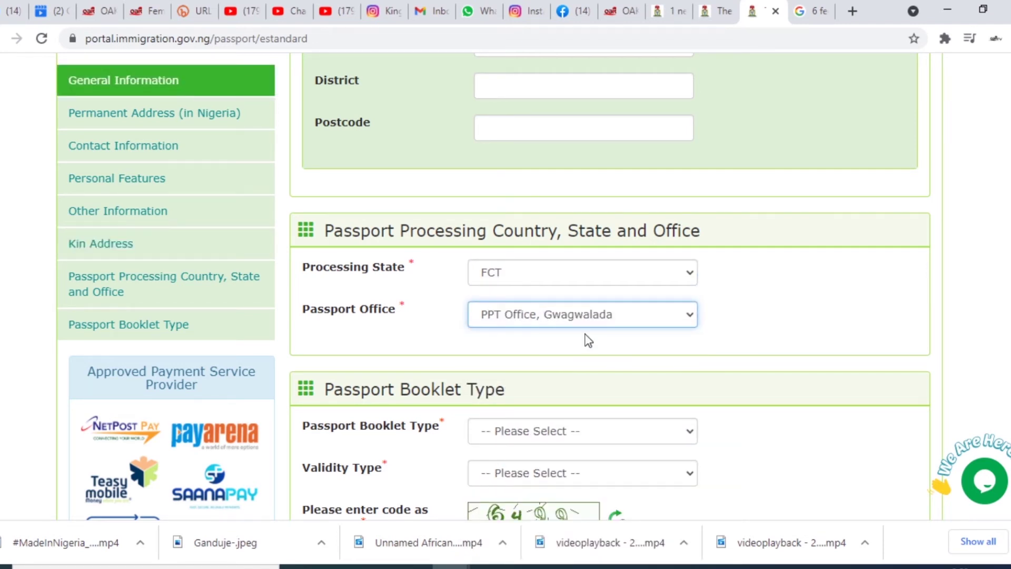
scroll(583, 336, up, 4)
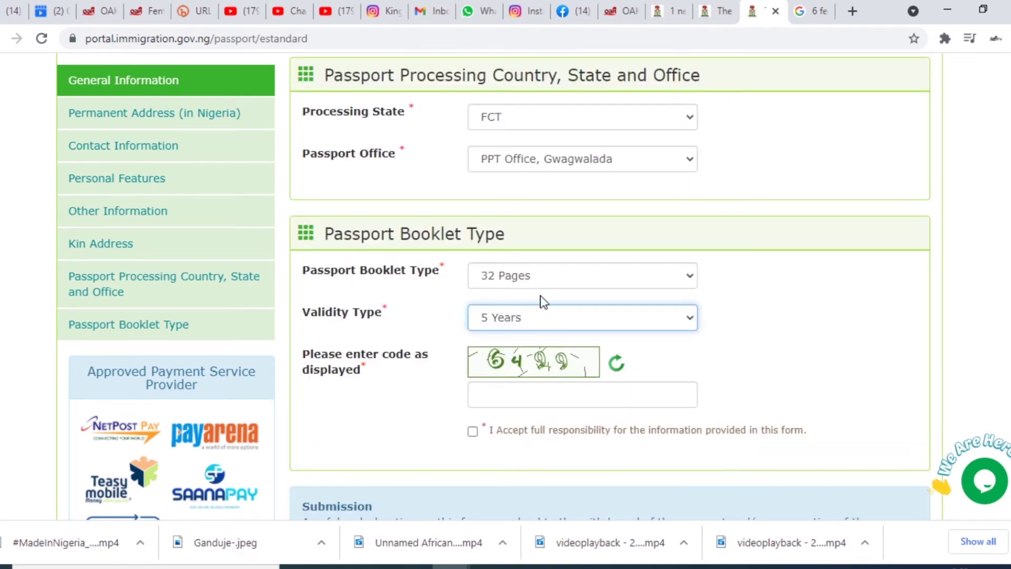
- Keep 32 Pages as the booklet type and enter the displayed verification code
click(527, 392)
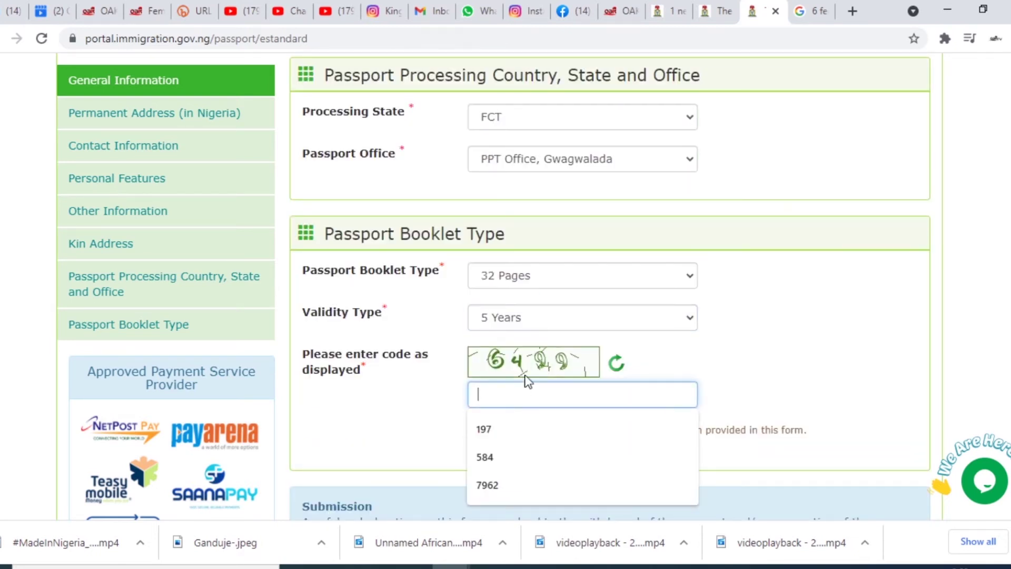
click(538, 279)
click(538, 271)
click(533, 279)
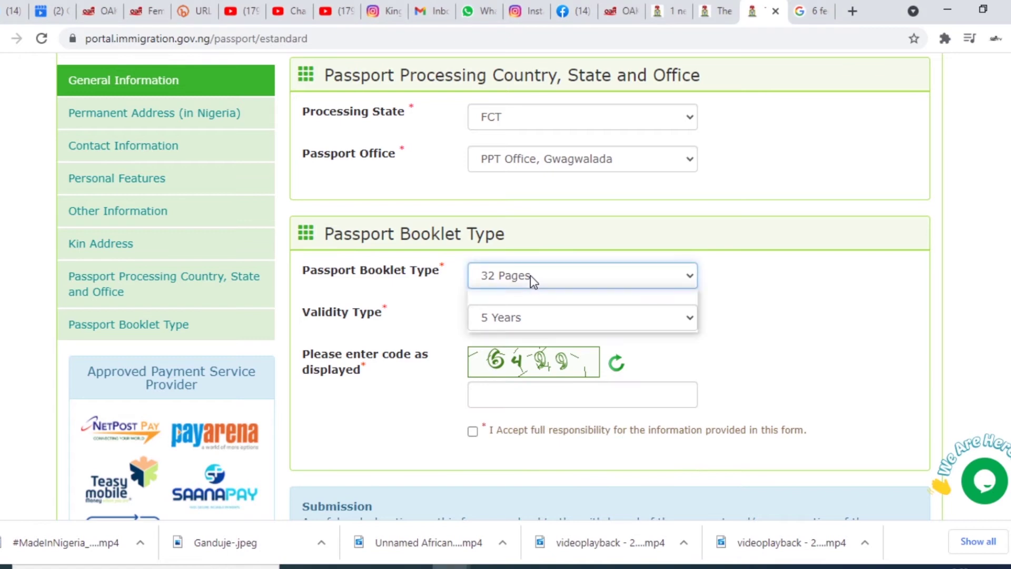
click(544, 274)
click(512, 391)
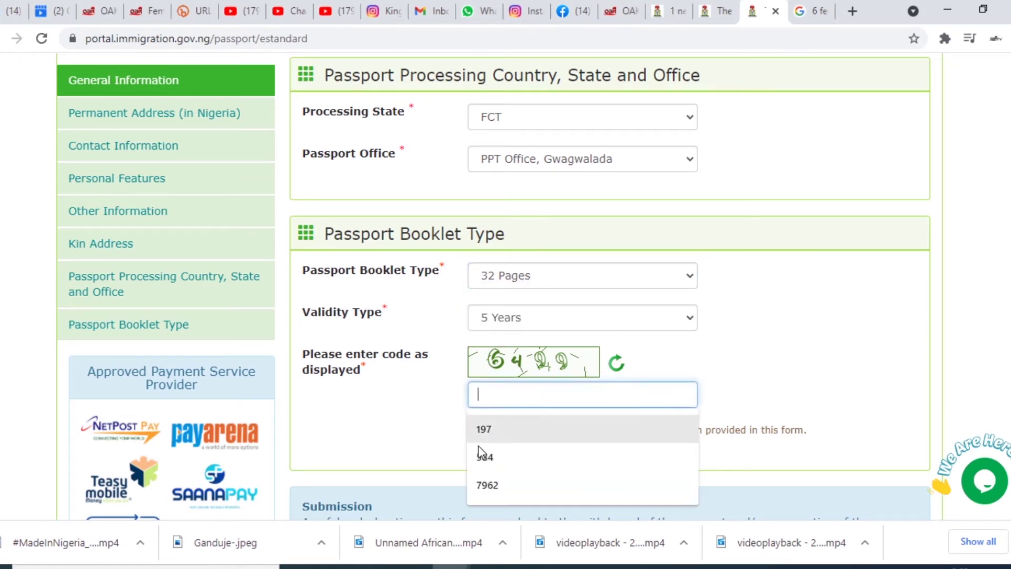
text(6499)
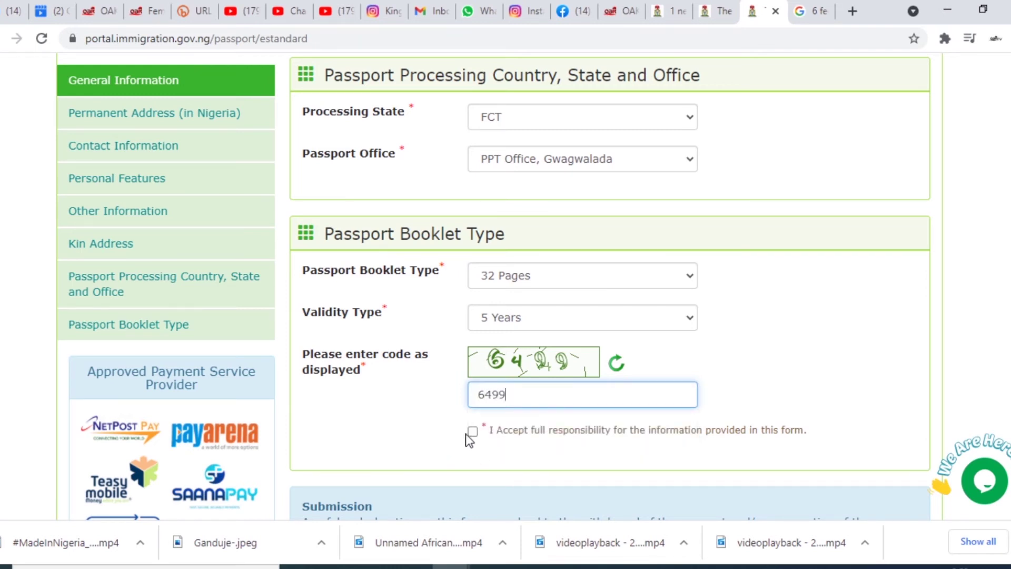
- Accept full responsibility for the information provided and submit the passport application
click(472, 431)
scroll(479, 439, down, 5)
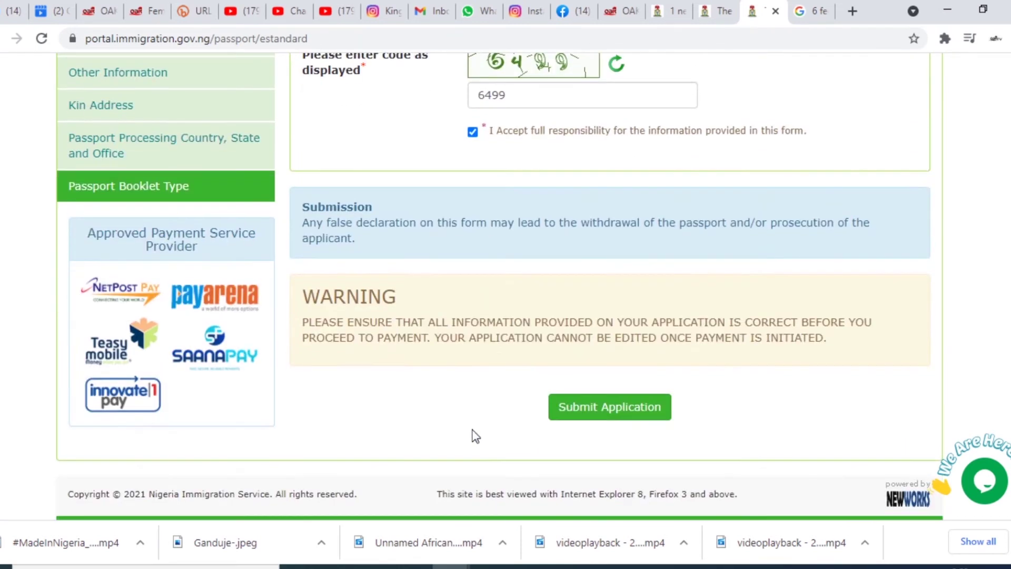
click(605, 416)
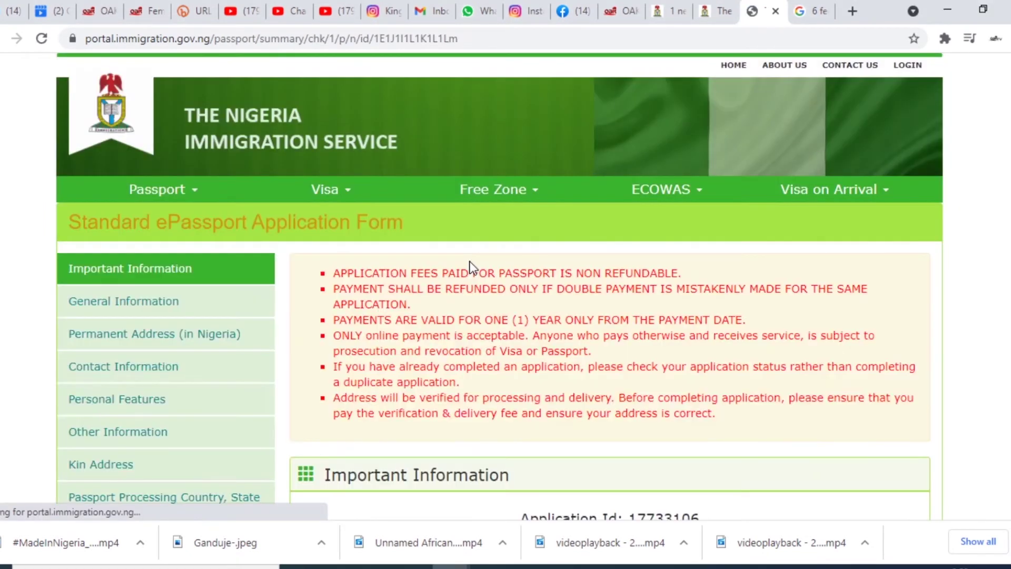
- Review the submitted application summary down to the bottom and choose Print & Continue
scroll(492, 326, down, 8)
scroll(489, 324, up, 3)
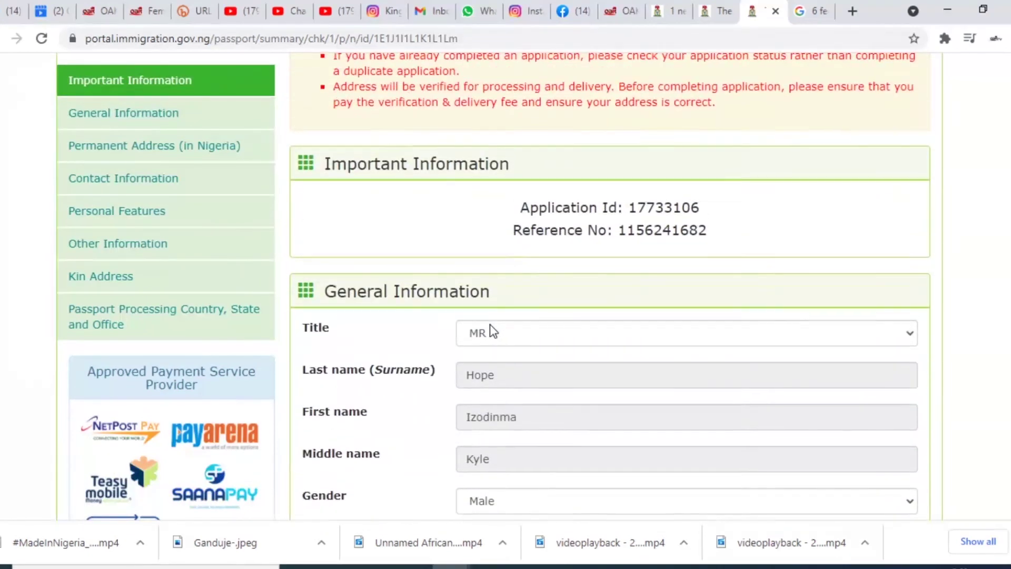
scroll(544, 258, down, 5)
scroll(545, 258, down, 15)
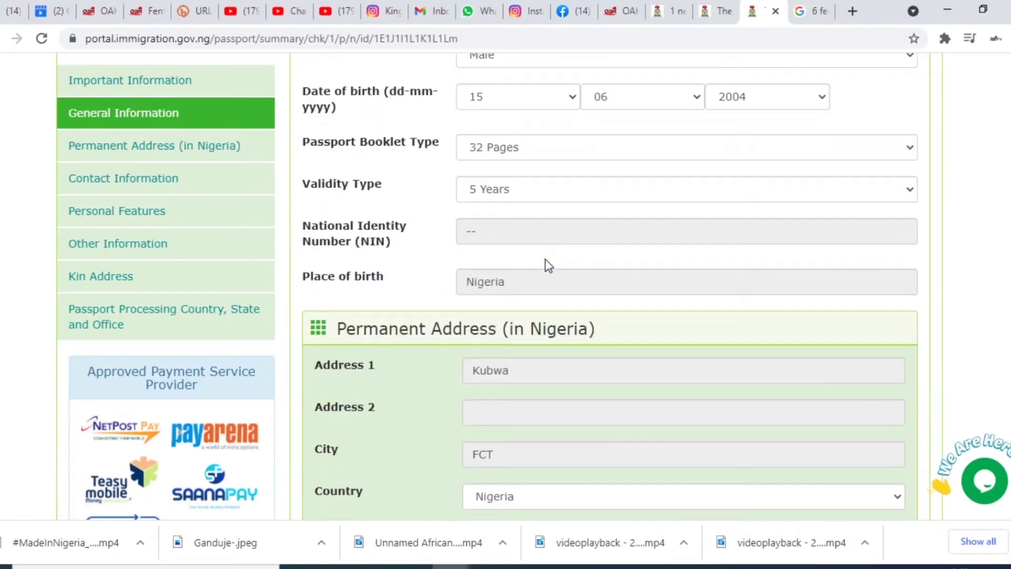
scroll(545, 258, down, 15)
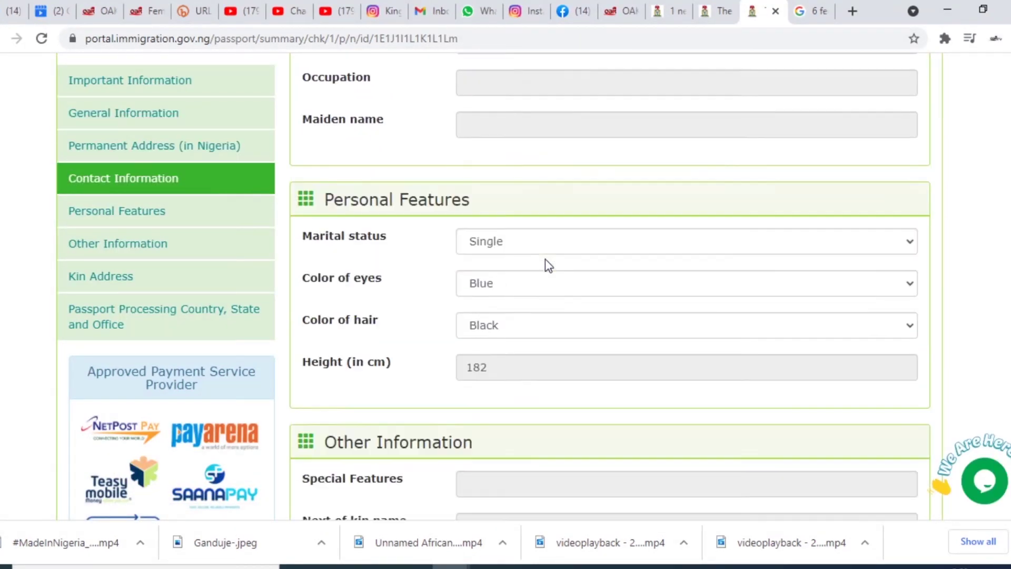
scroll(545, 258, down, 5)
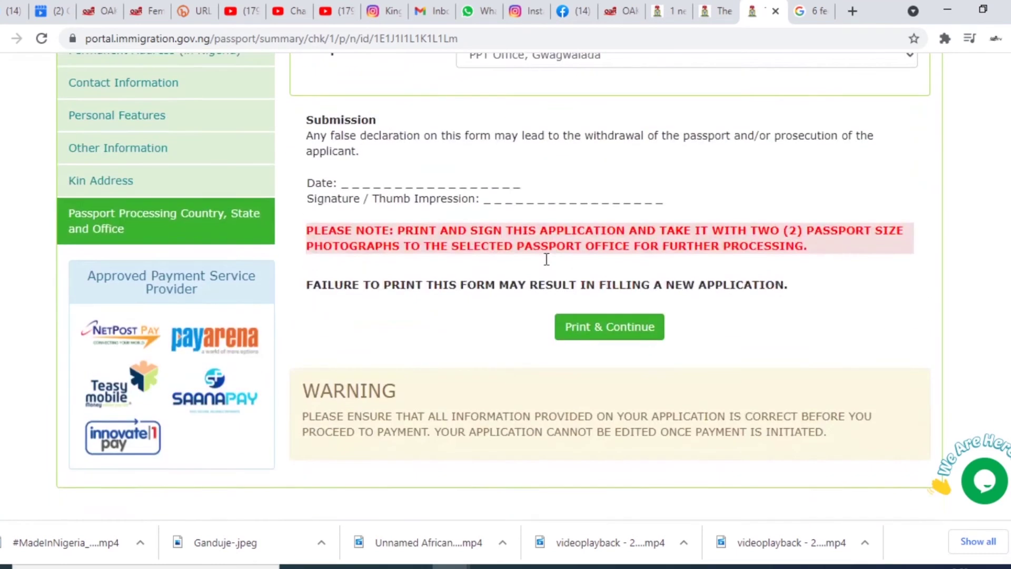
scroll(550, 263, up, 5)
scroll(554, 309, down, 4)
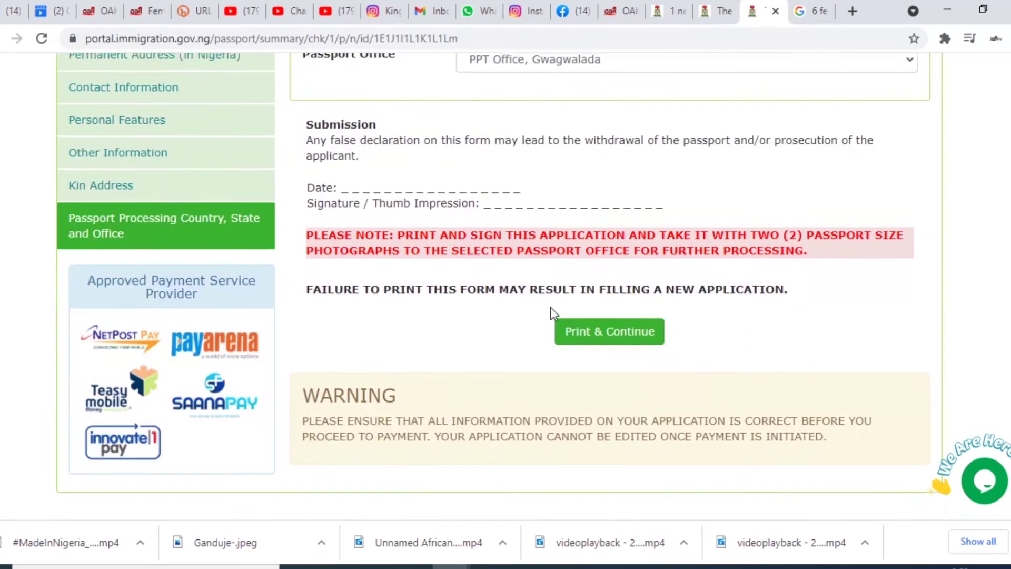
click(599, 327)
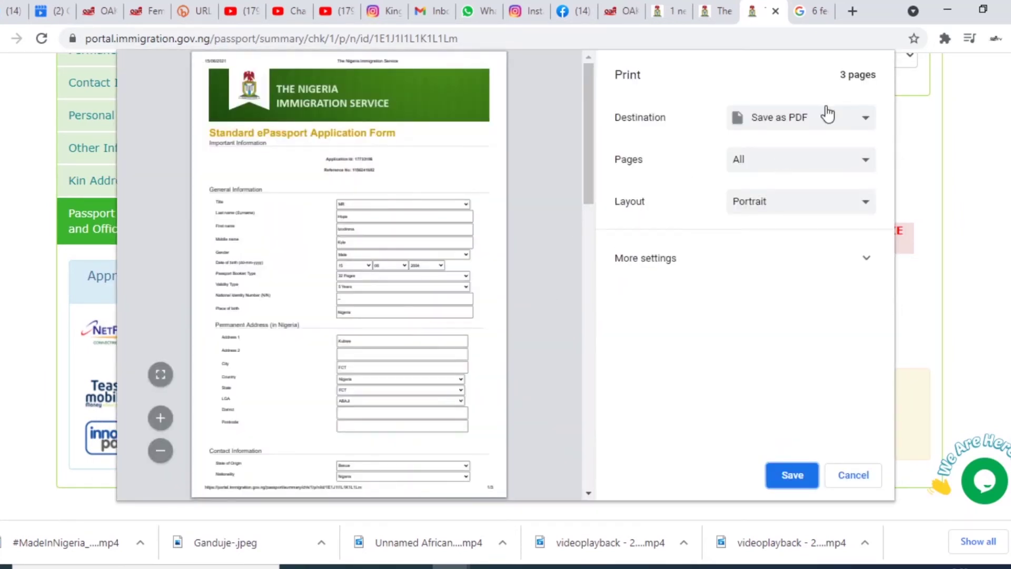
- Save the three-page application form as PDF, then continue the application
click(801, 478)
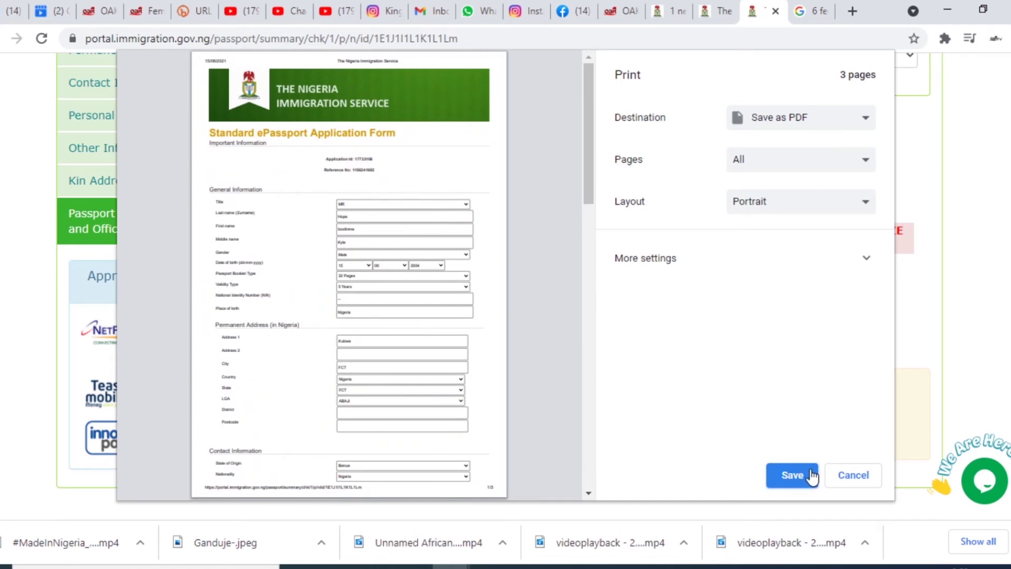
click(841, 476)
click(597, 327)
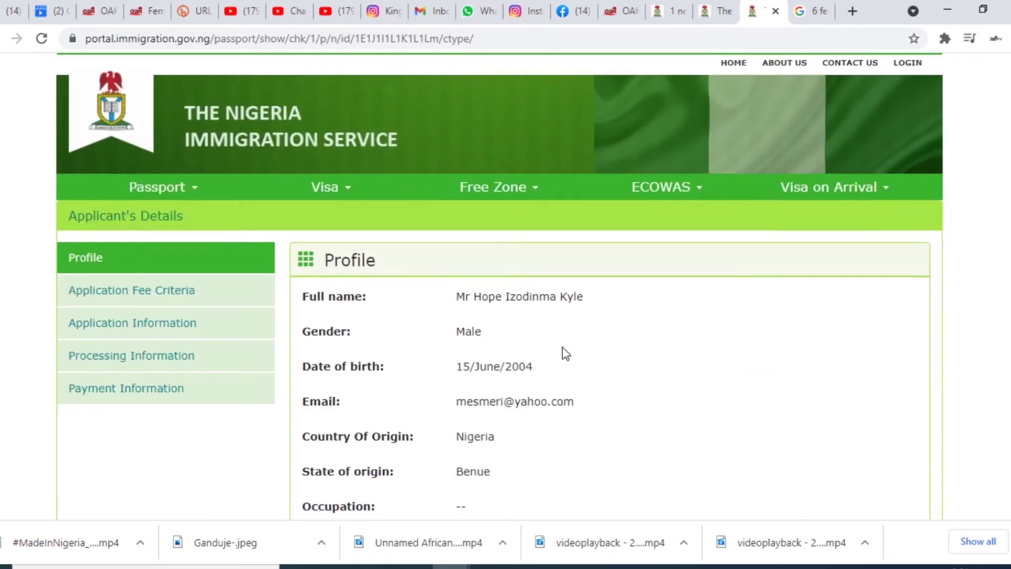
- Go to online payment of the NGN 25,000.00 fee and continue with Innovate1Pay
scroll(564, 352, down, 20)
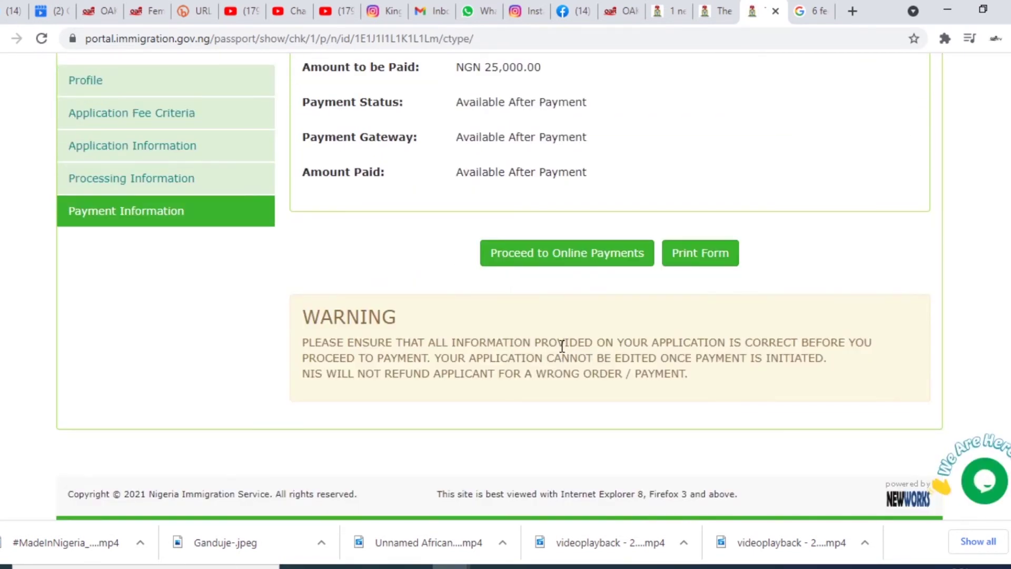
click(554, 259)
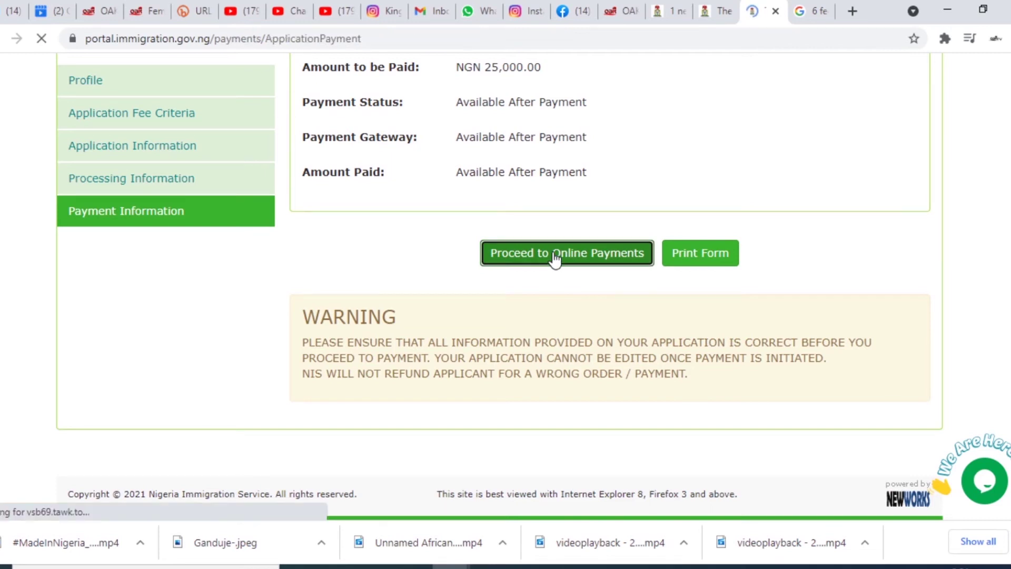
scroll(474, 295, down, 4)
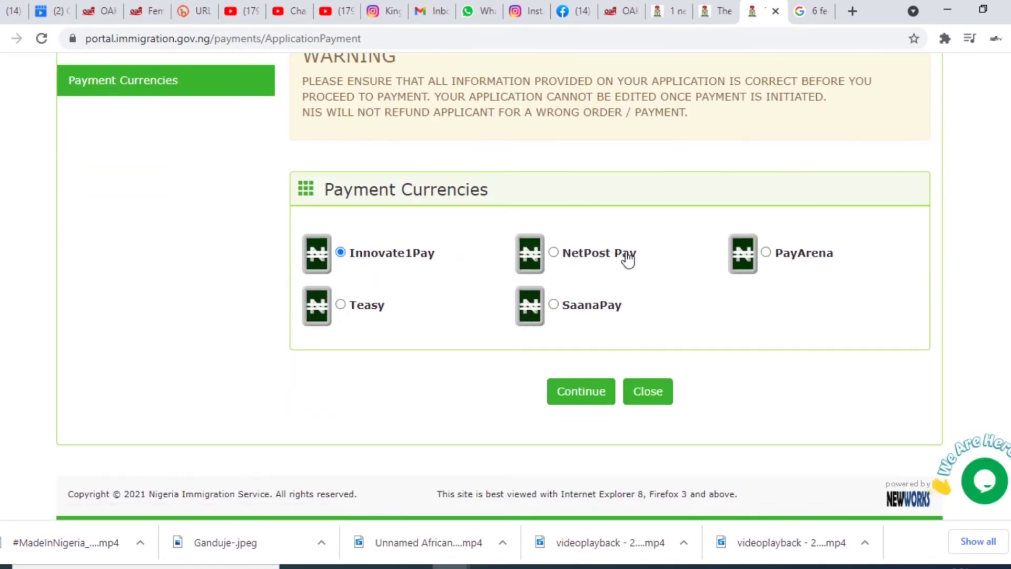
click(581, 392)
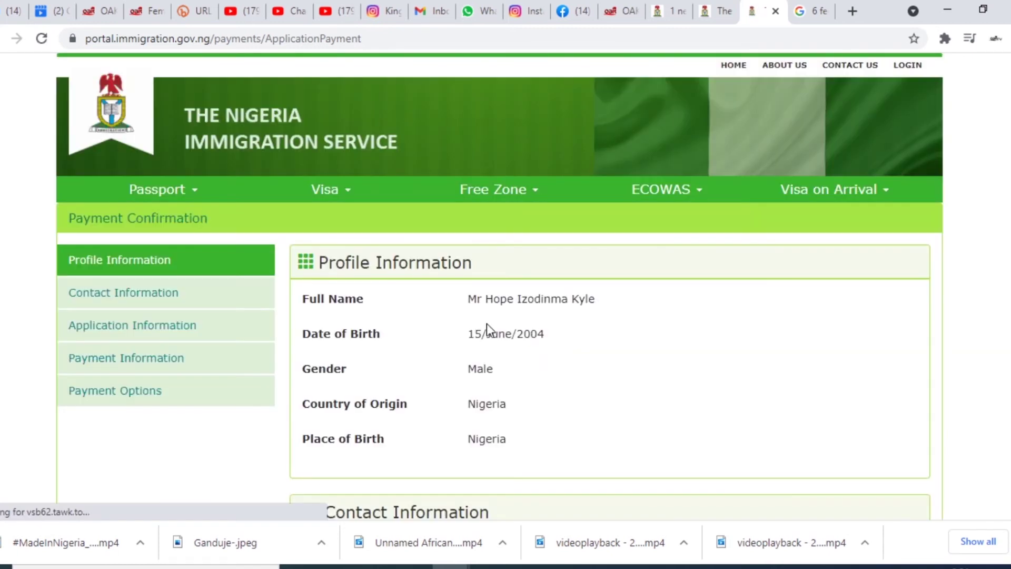
- Select Innovate1Pay (Card), bringing the total to NGN 26,000.00, and proceed to make payment
scroll(537, 350, down, 5)
scroll(537, 350, down, 5)
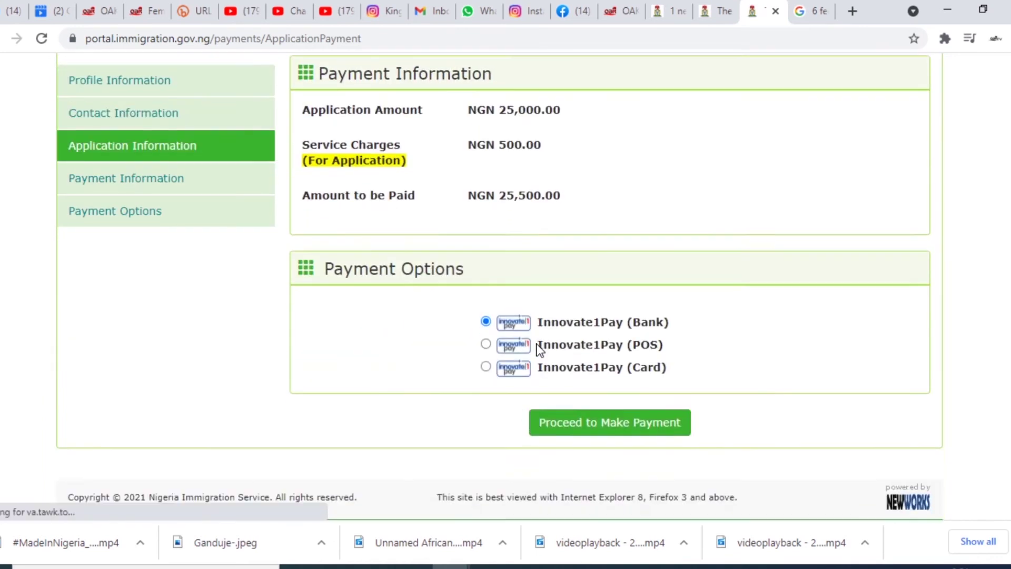
scroll(537, 350, up, 4)
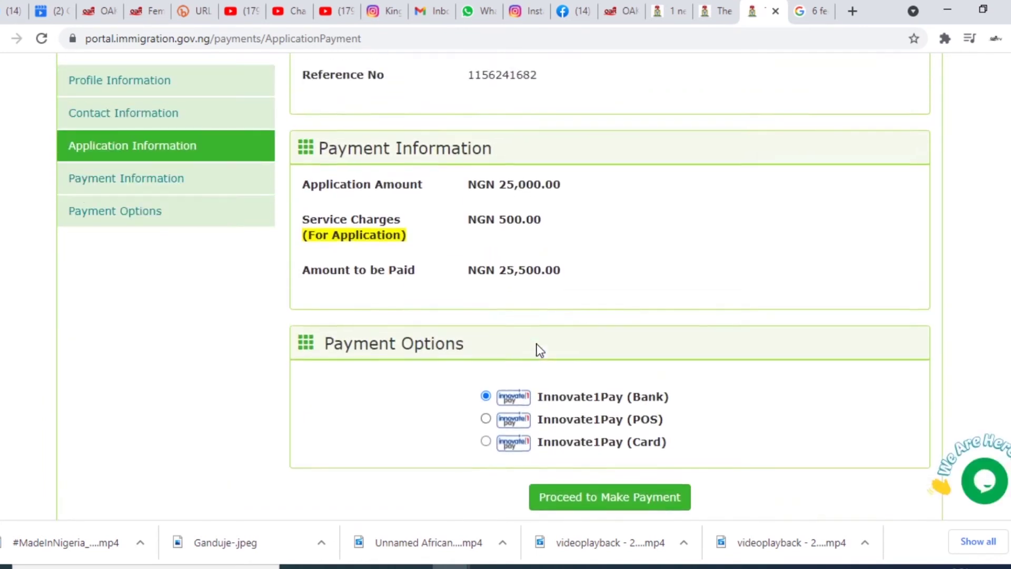
scroll(508, 367, down, 4)
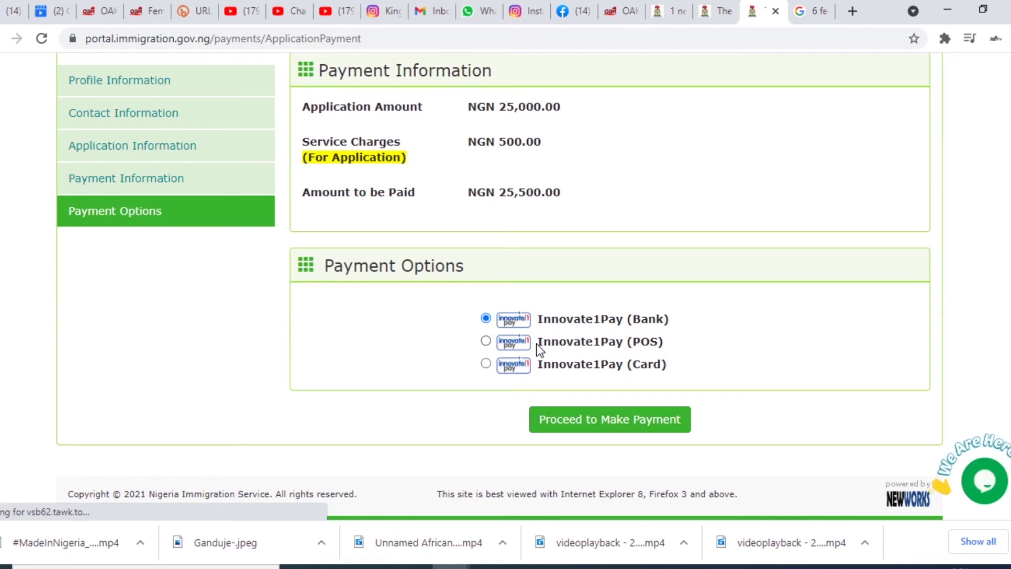
scroll(537, 353, up, 2)
scroll(526, 337, up, 3)
scroll(508, 362, down, 5)
scroll(508, 367, down, 1)
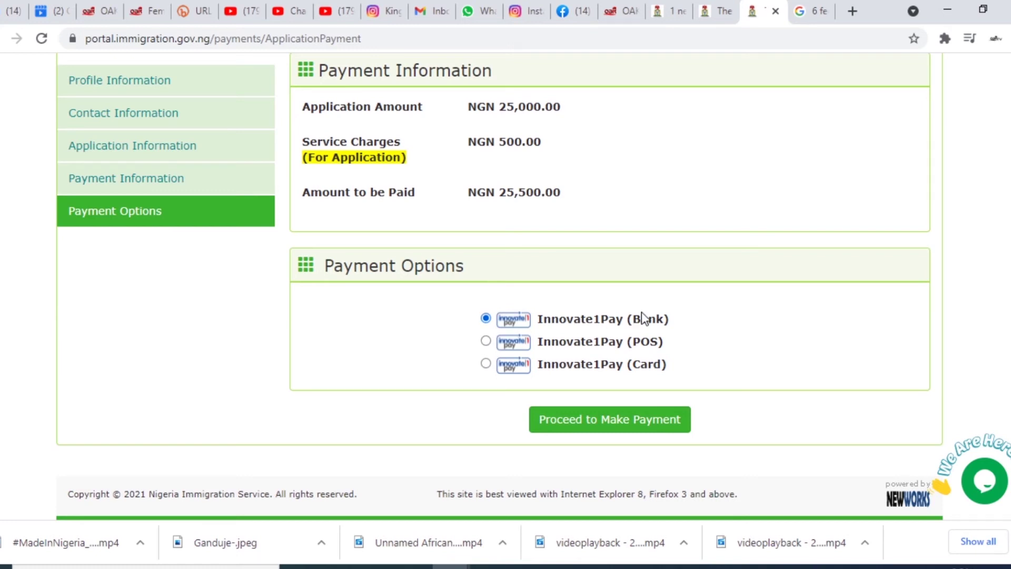
click(485, 365)
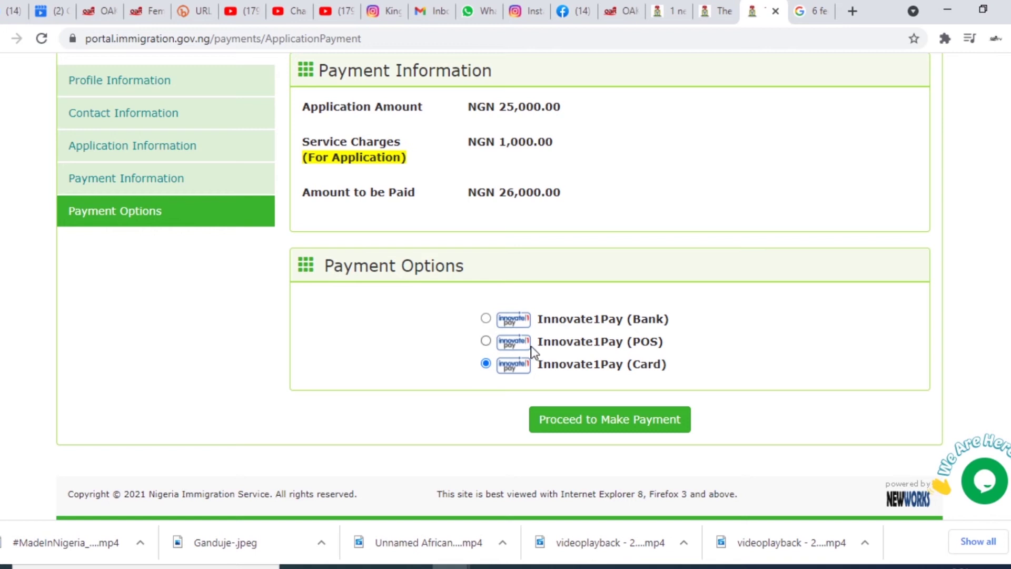
click(615, 422)
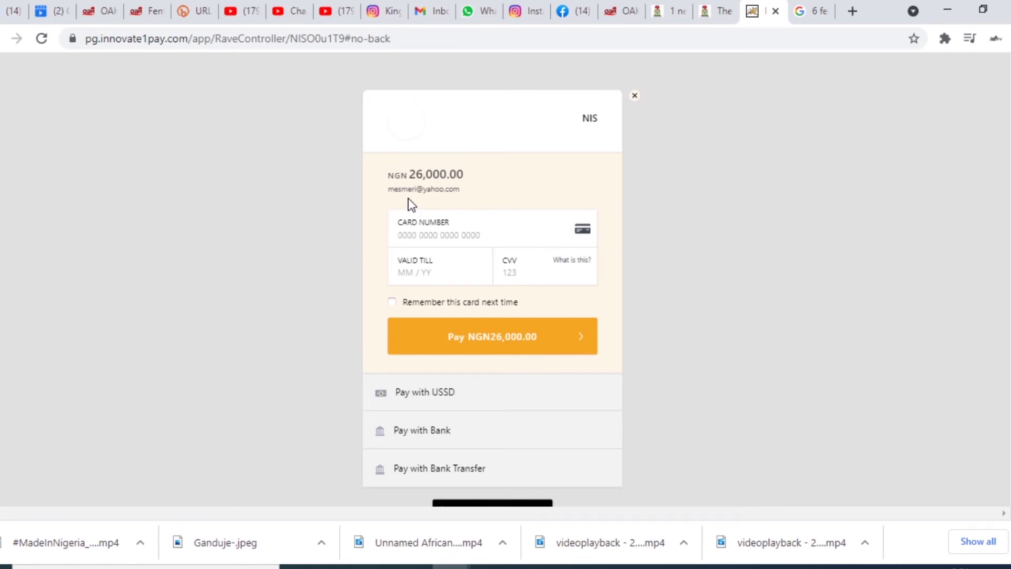
- Enter the card number, expiry date and CVV, then pay NGN 26,000.00
click(446, 234)
click(440, 265)
click(455, 233)
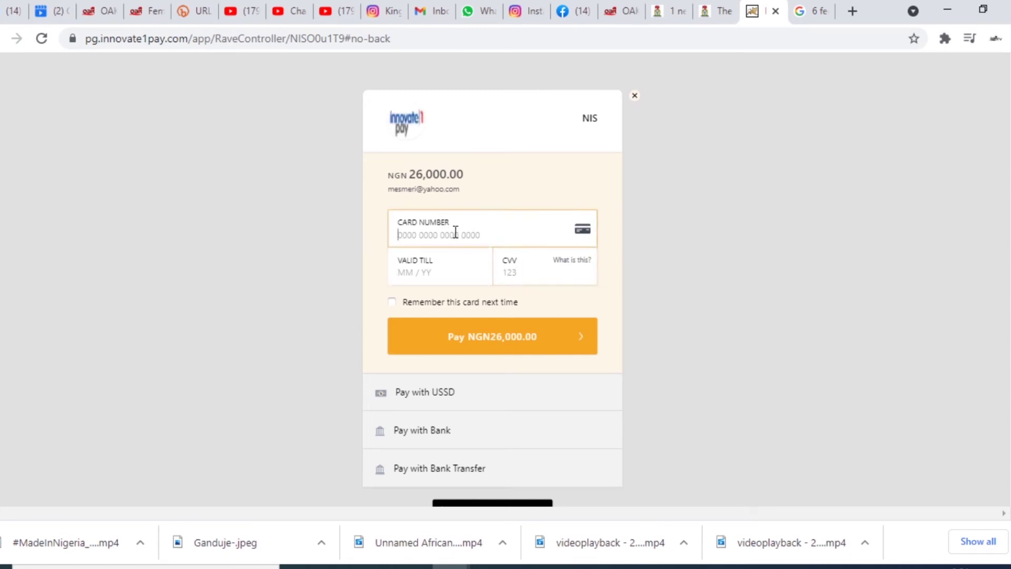
click(442, 278)
key(Tab)
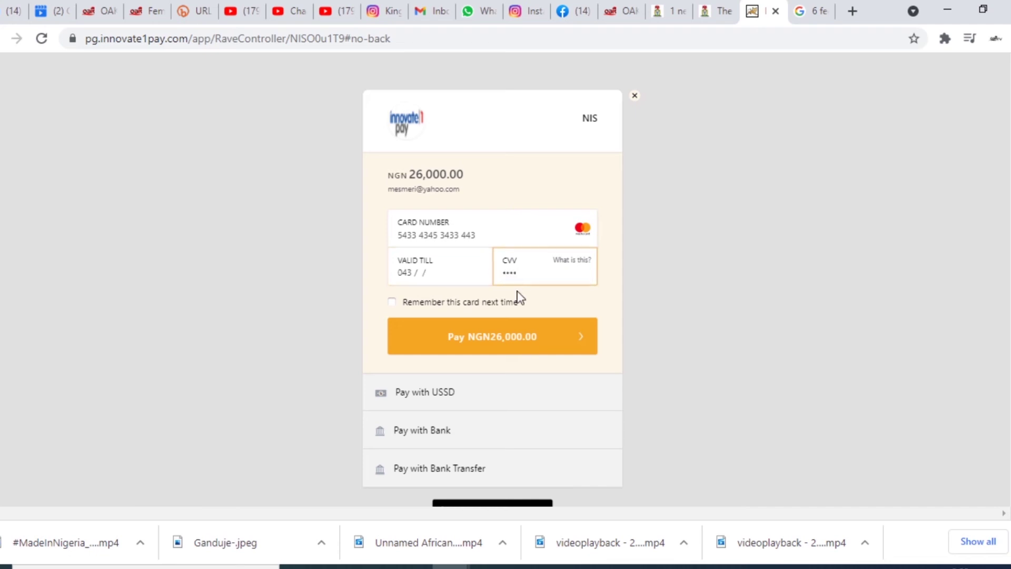
click(494, 337)
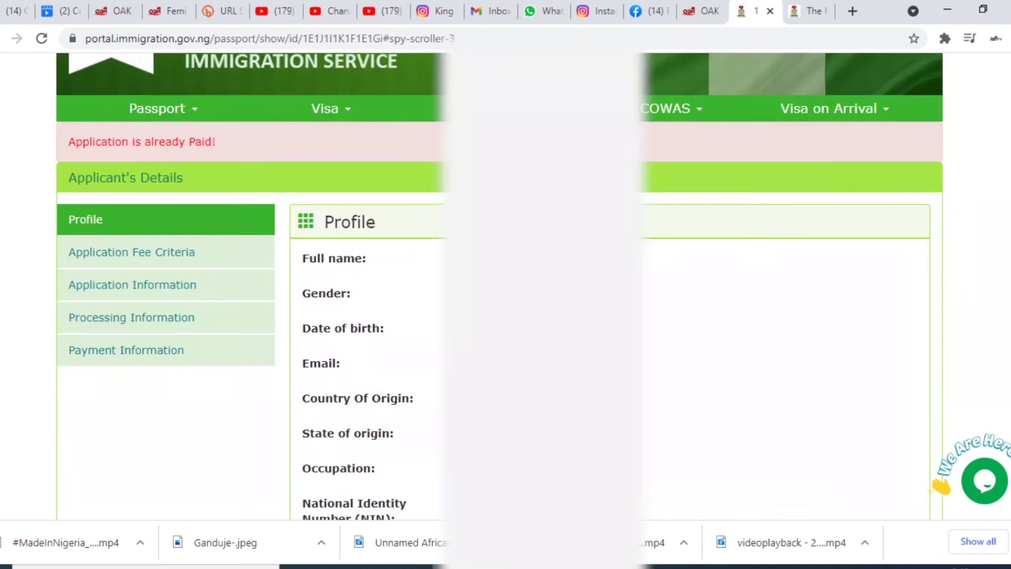
scroll(506, 284, down, 10)
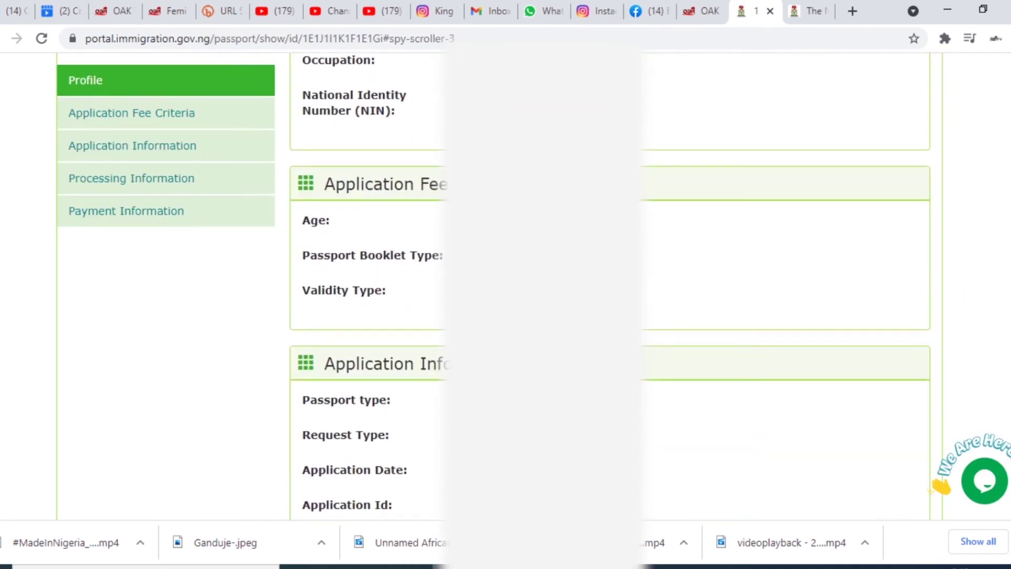
- Print the payment receipt from the payment slip popup and dismiss its print dialog
scroll(519, 241, down, 11)
scroll(519, 241, up, 3)
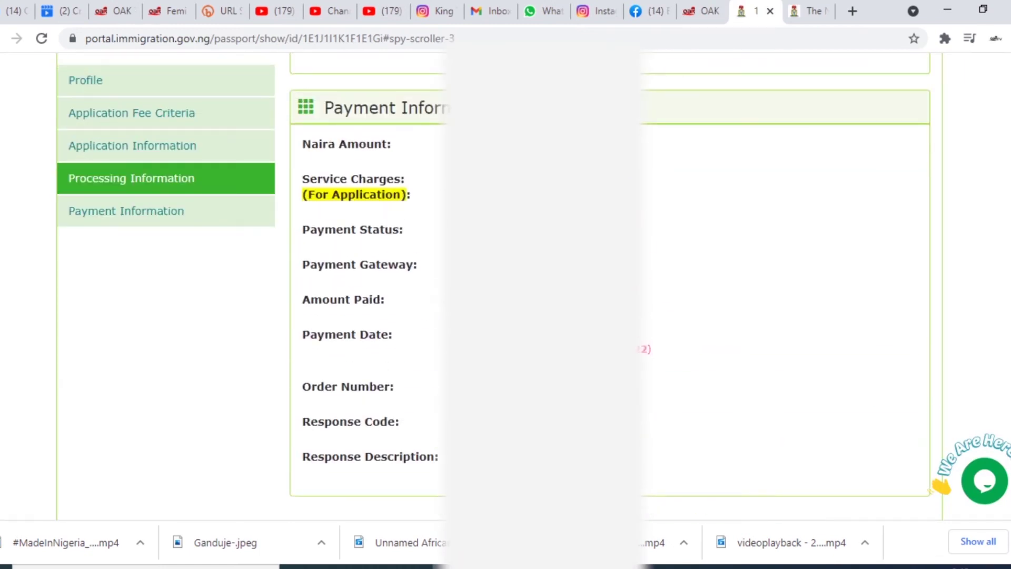
scroll(540, 304, down, 5)
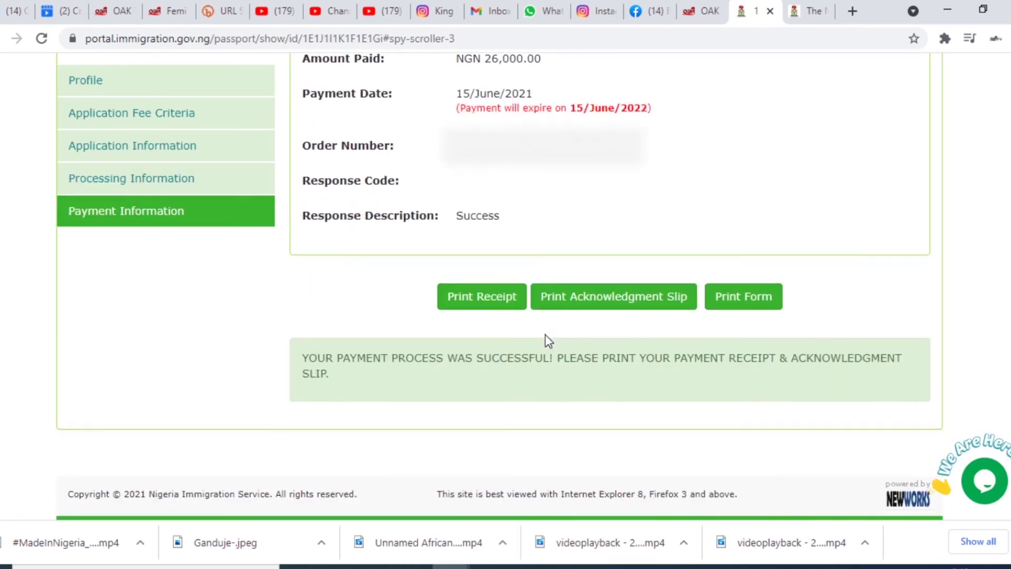
click(485, 298)
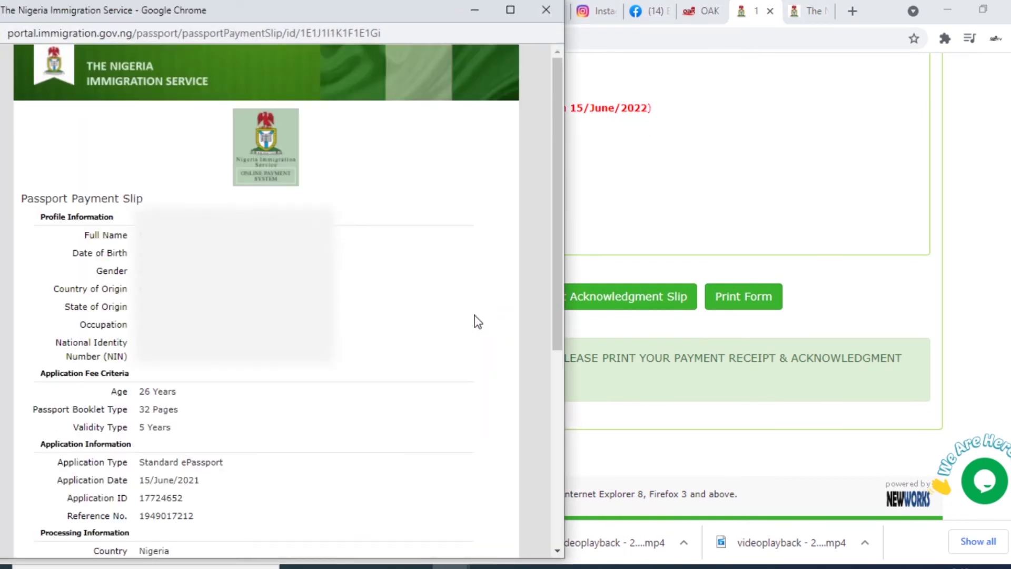
scroll(359, 342, down, 6)
scroll(361, 344, down, 1)
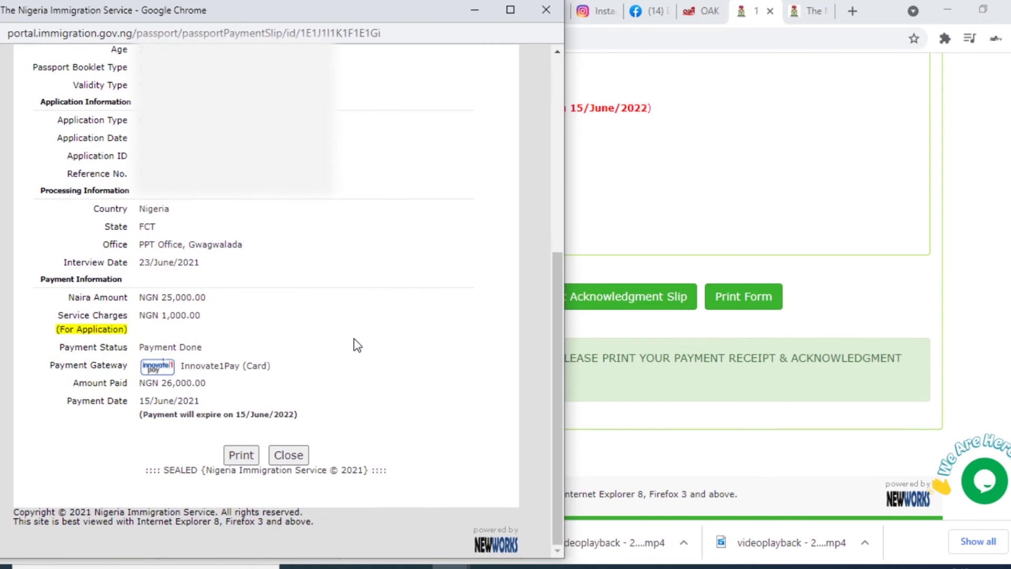
click(241, 456)
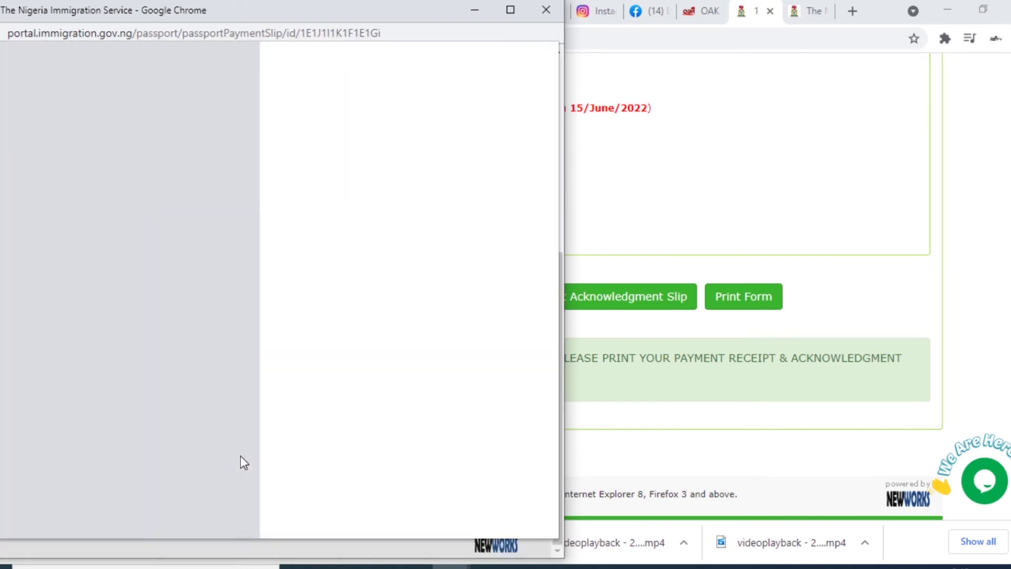
key(Escape)
- Open the Passport Acknowledgment Slip and print it
click(591, 305)
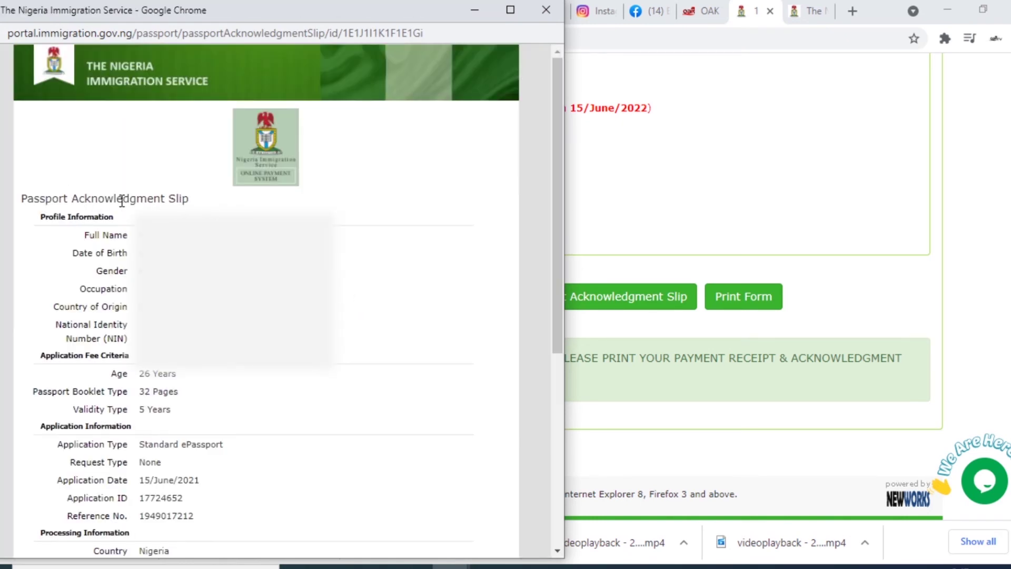
scroll(318, 390, down, 6)
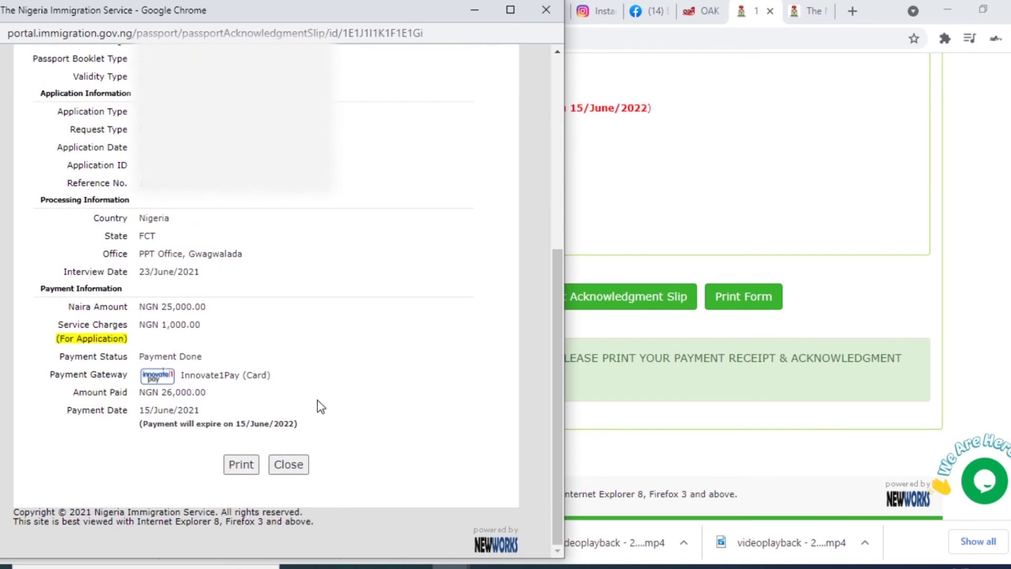
click(239, 466)
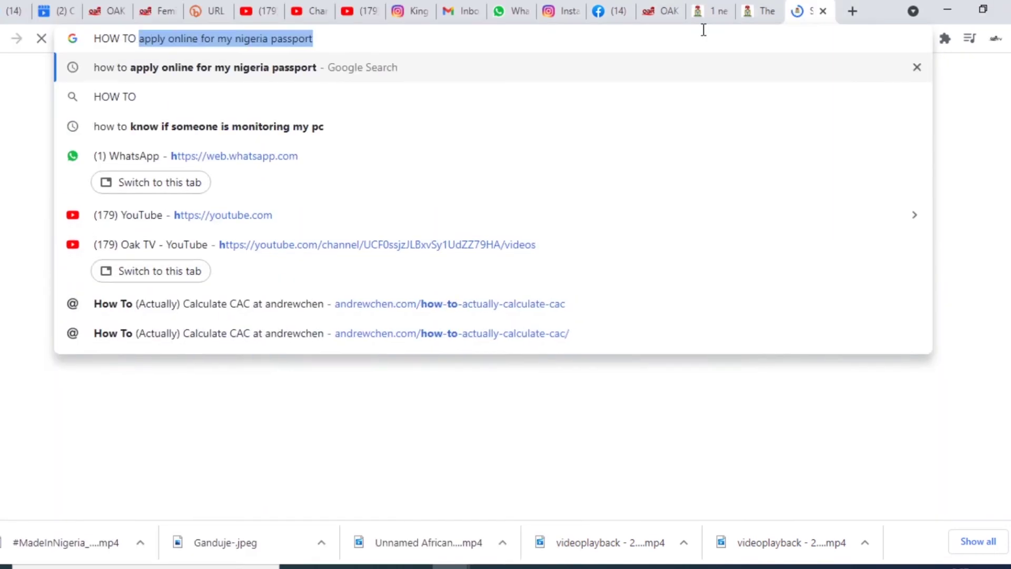
- Search Google for 'PRINT GUARANTOR FORM FOR VISA APPLICATION'
text(PRIN)
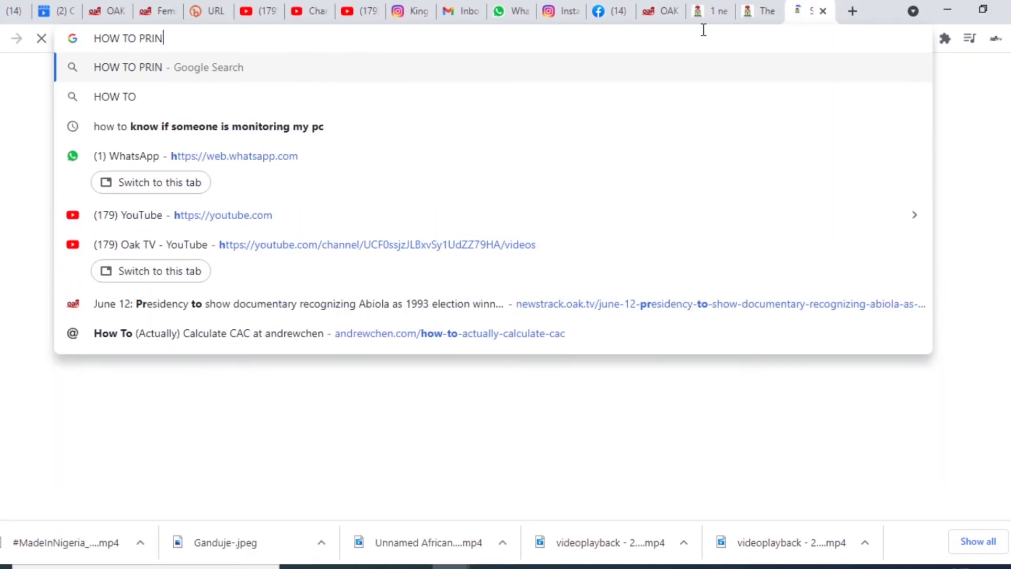
text(T GUARANTOR)
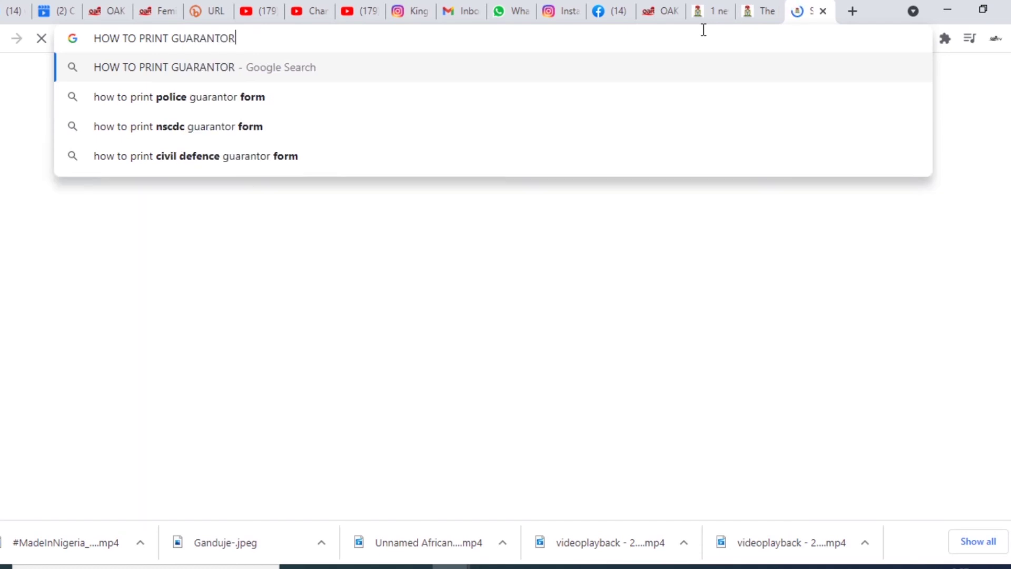
text( FOR)
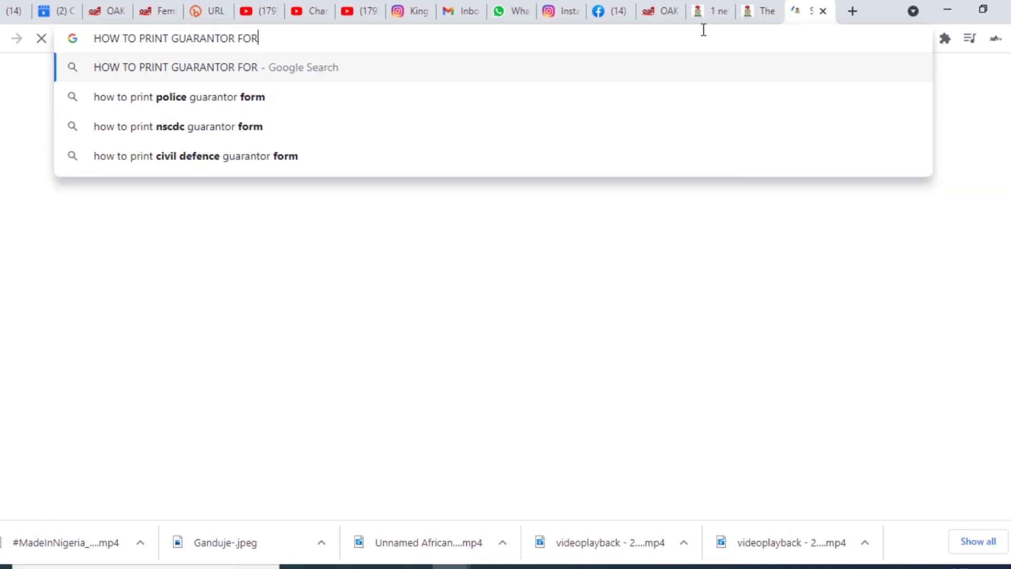
text(M FOR VISA)
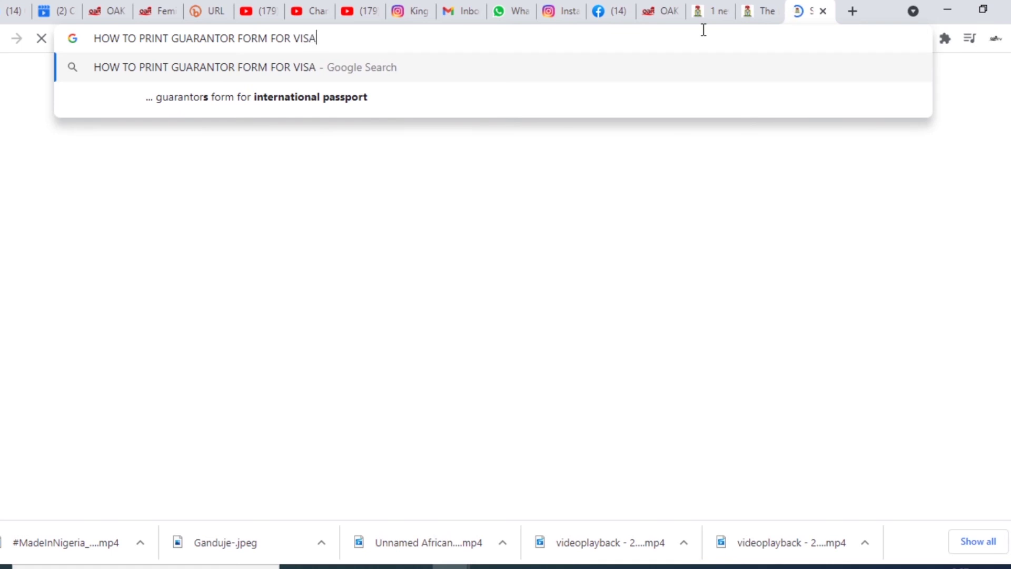
text( APPLICATION)
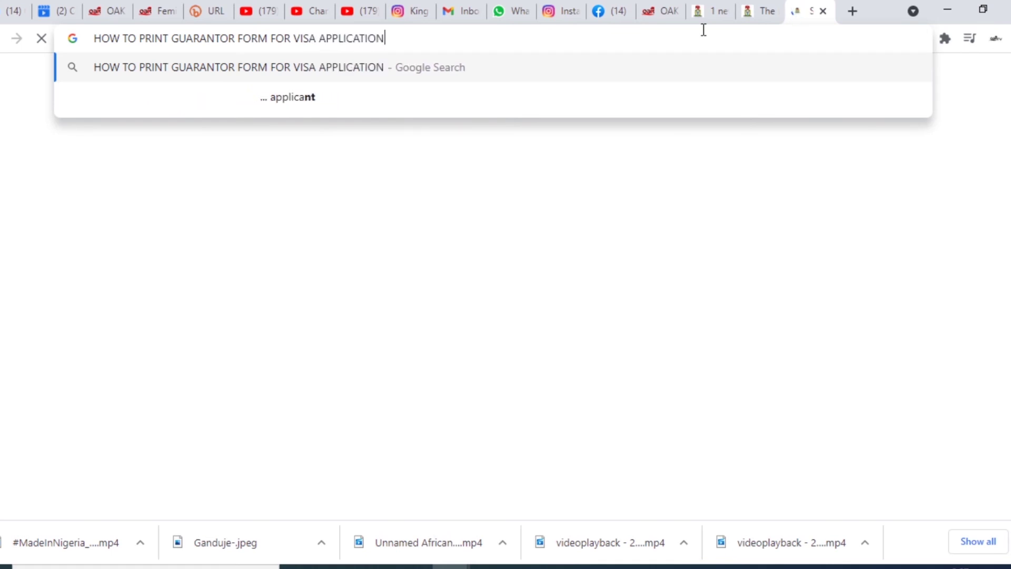
key(Return)
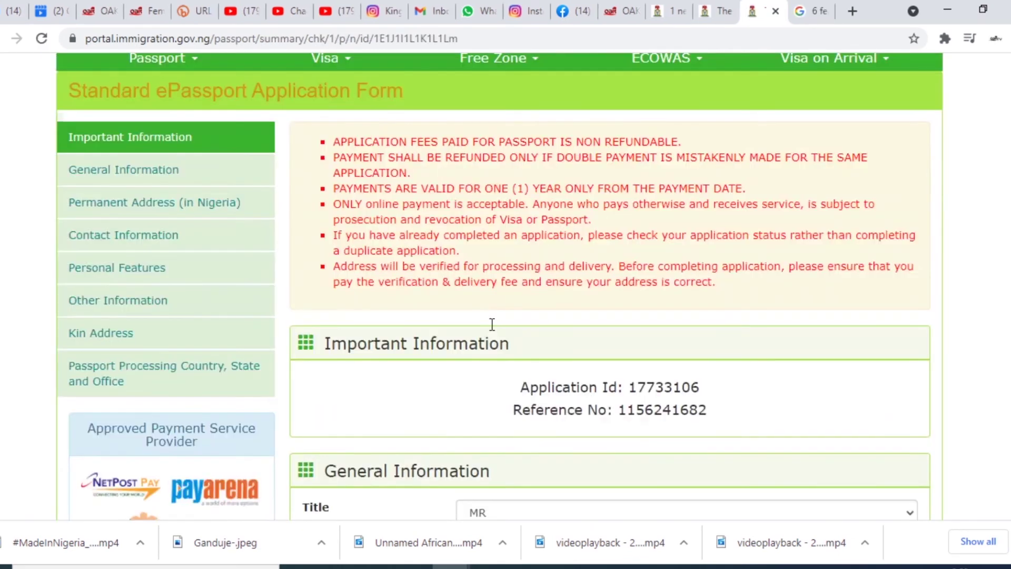
- Close the summary tab, enter the passport application ID and reference number, and submit
scroll(492, 326, down, 3)
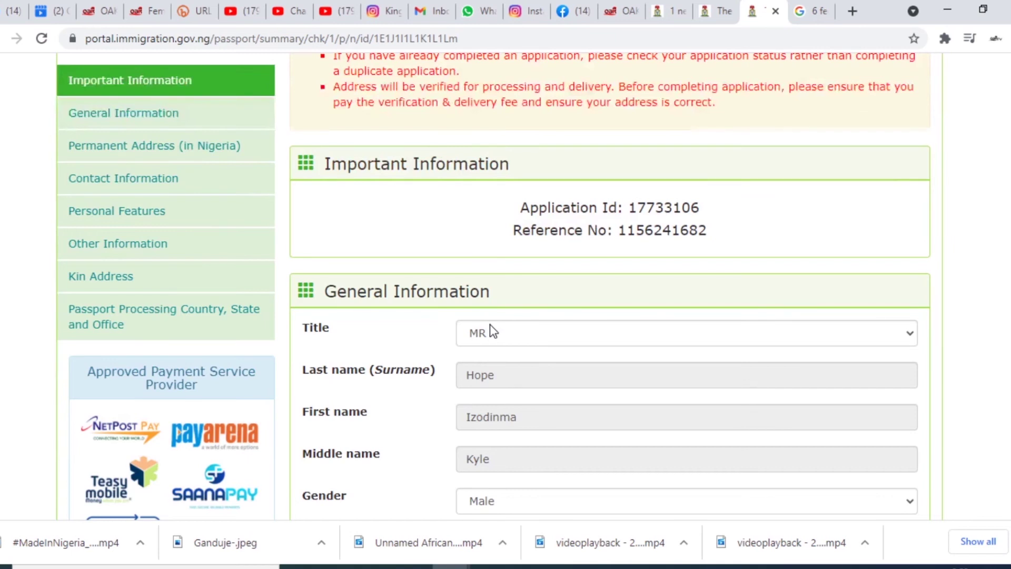
key(ctrl+w)
click(547, 357)
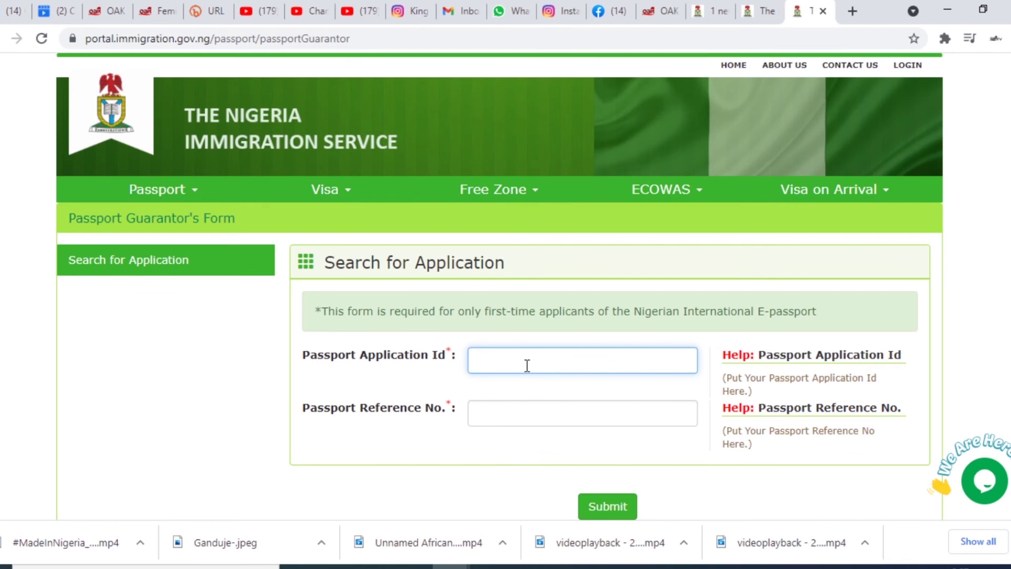
text(5345)
click(524, 411)
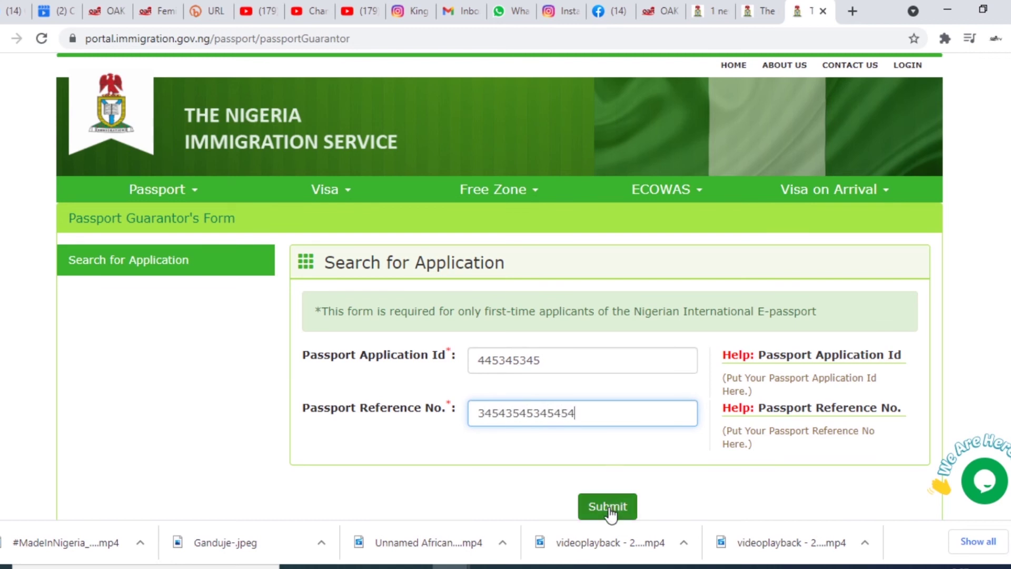
click(608, 508)
scroll(635, 310, down, 10)
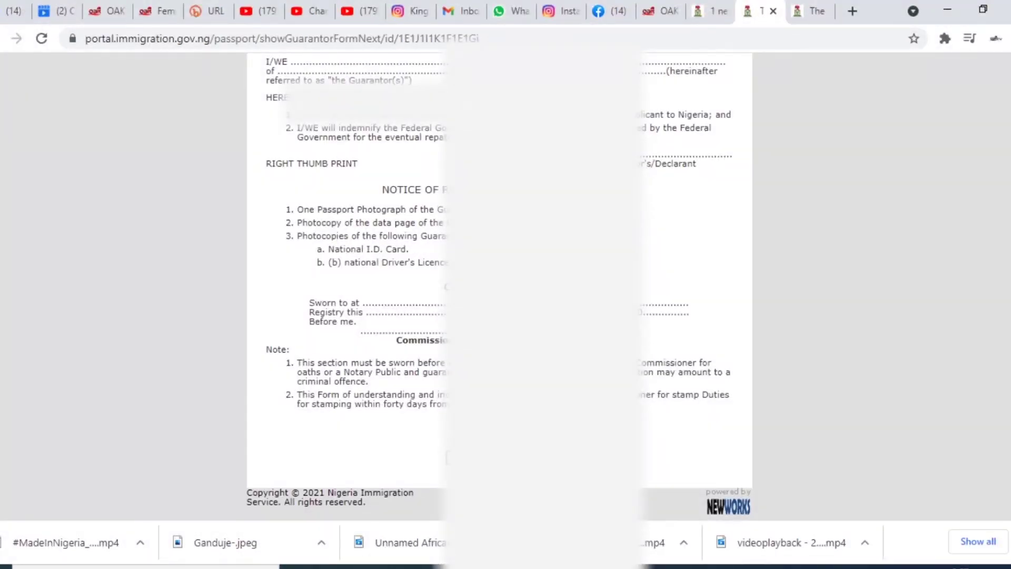
click(535, 457)
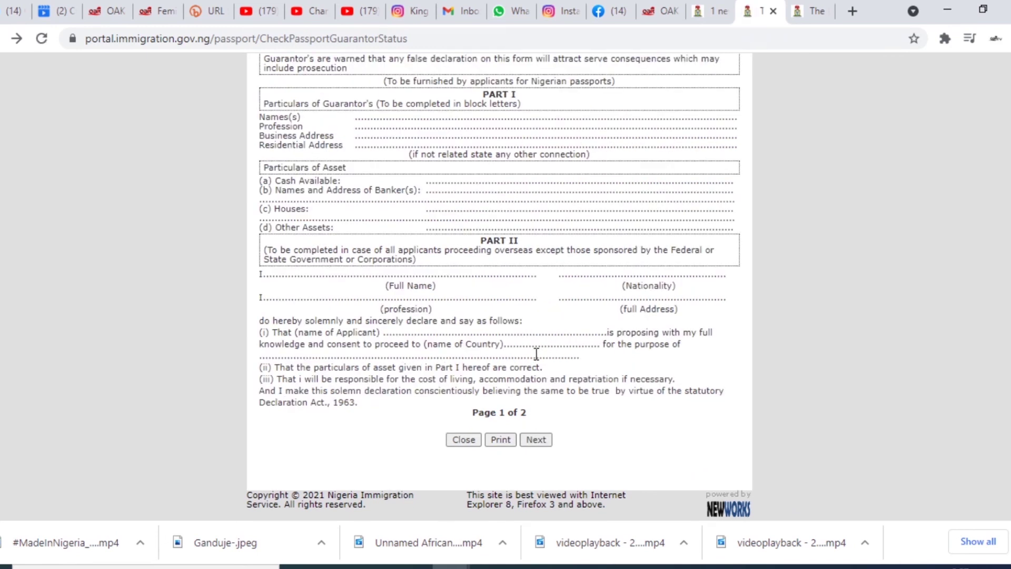
scroll(536, 353, up, 2)
scroll(536, 352, down, 2)
scroll(535, 354, up, 1)
scroll(535, 354, down, 1)
scroll(535, 352, up, 1)
scroll(535, 352, down, 1)
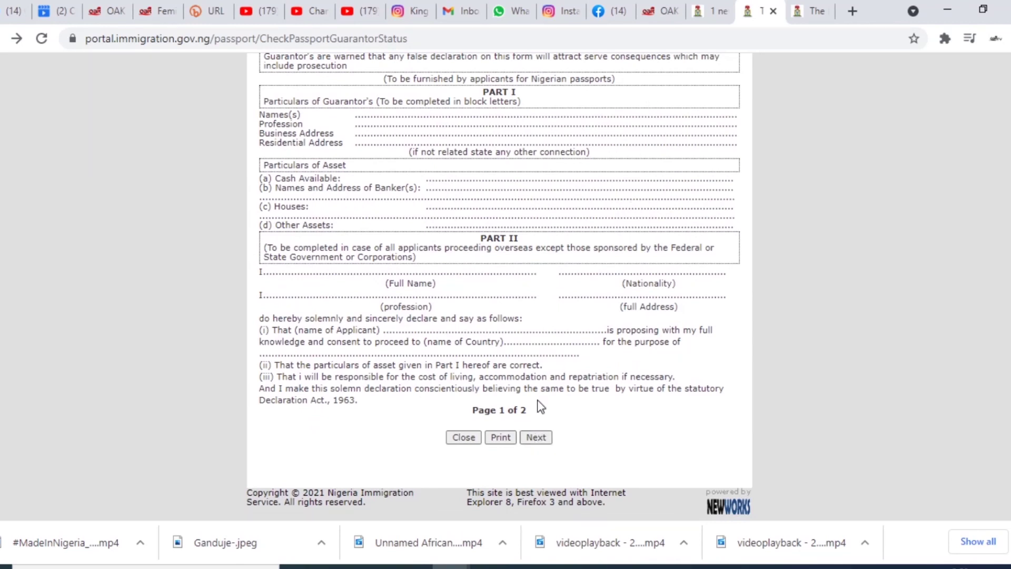
click(538, 438)
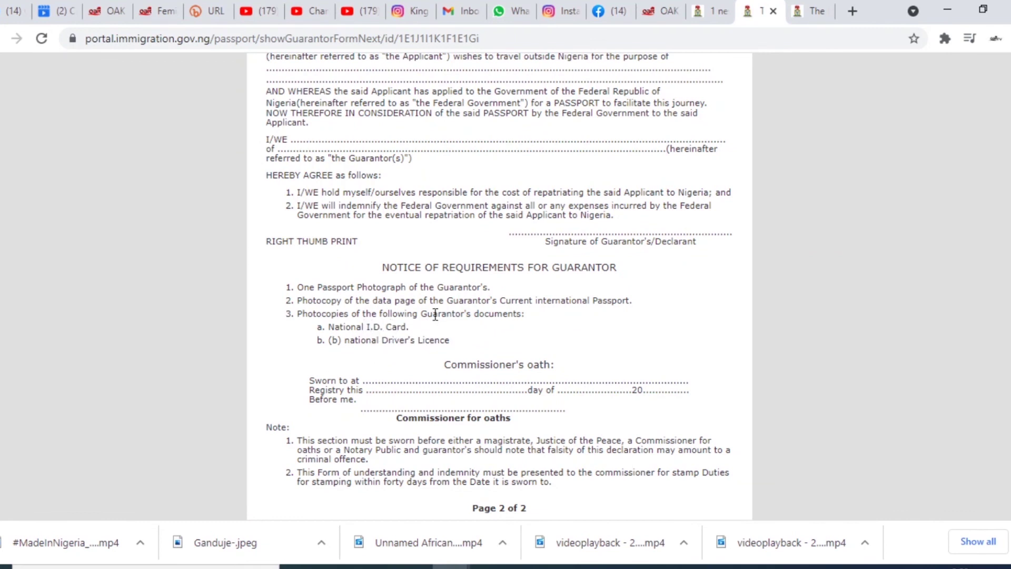
scroll(582, 299, down, 2)
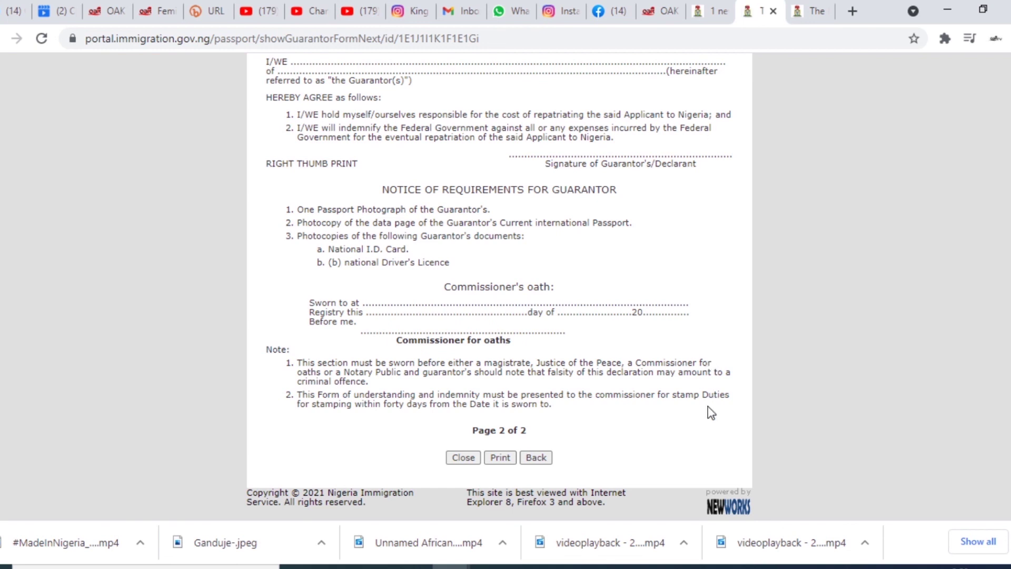
scroll(579, 495, up, 2)
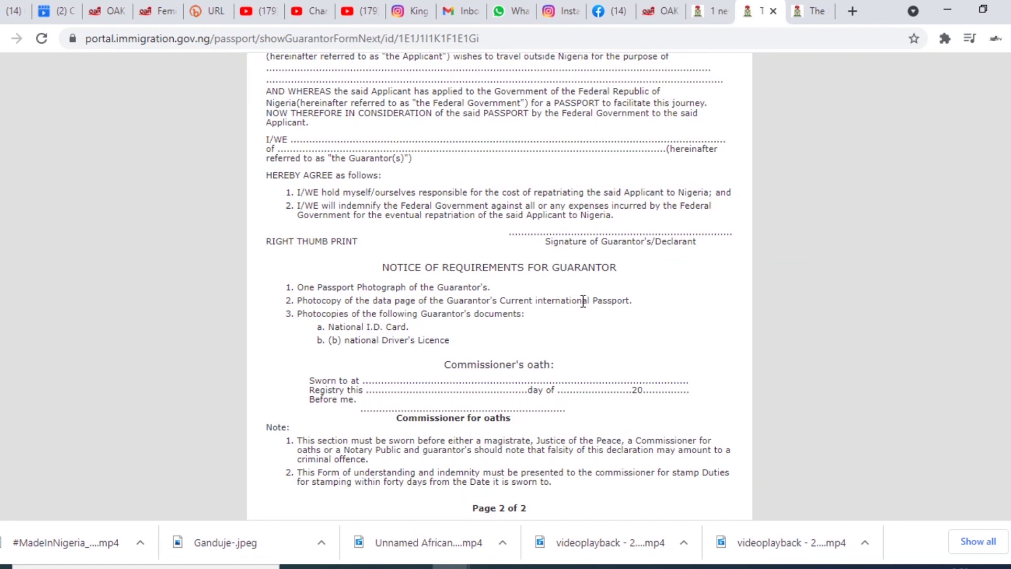
scroll(583, 302, down, 3)
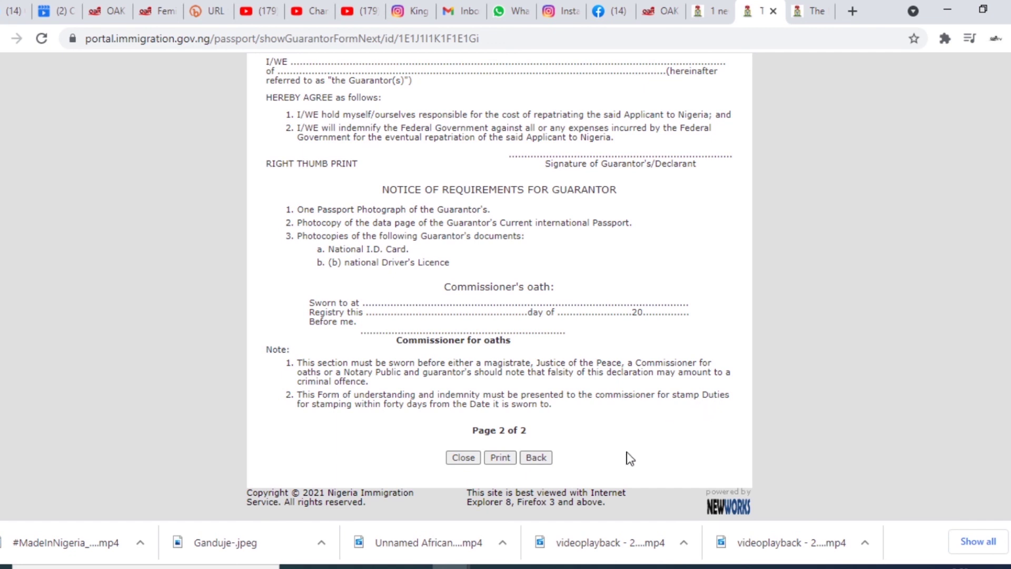
scroll(393, 327, up, 1)
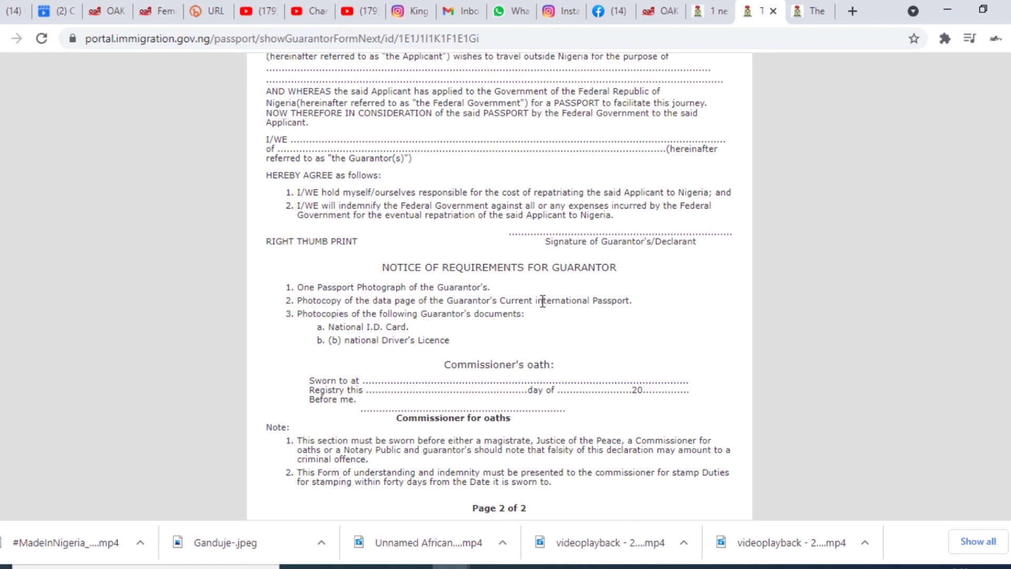
scroll(583, 300, down, 1)
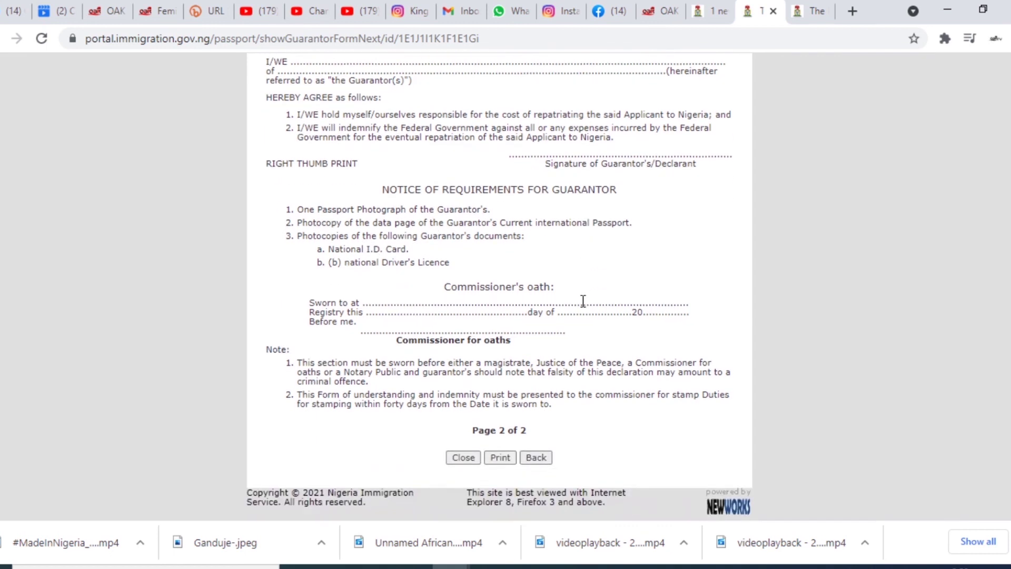